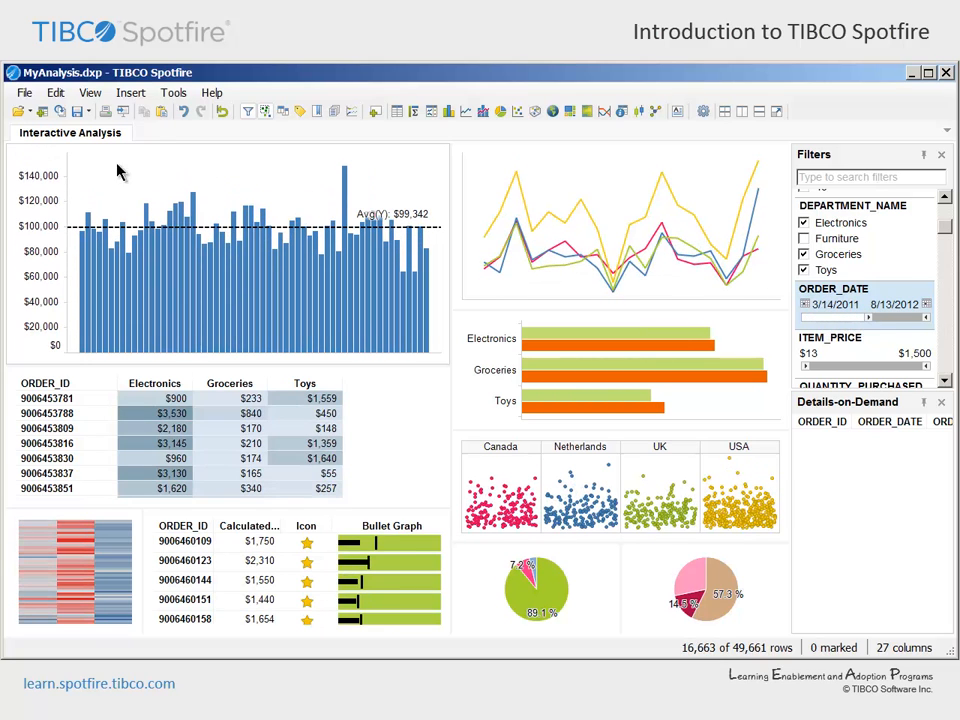
drag(68, 172, 446, 232)
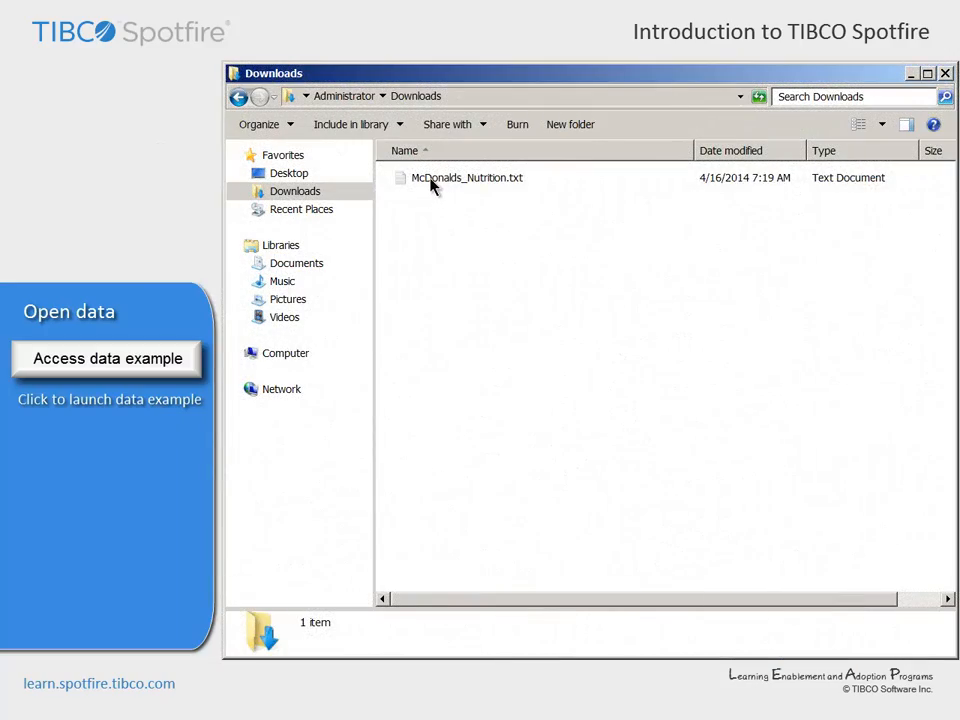
Open McDonalds_Nutrition.txt from the Downloads folder in Notepad
click(432, 186)
right_click(434, 187)
mouse_move(453, 256)
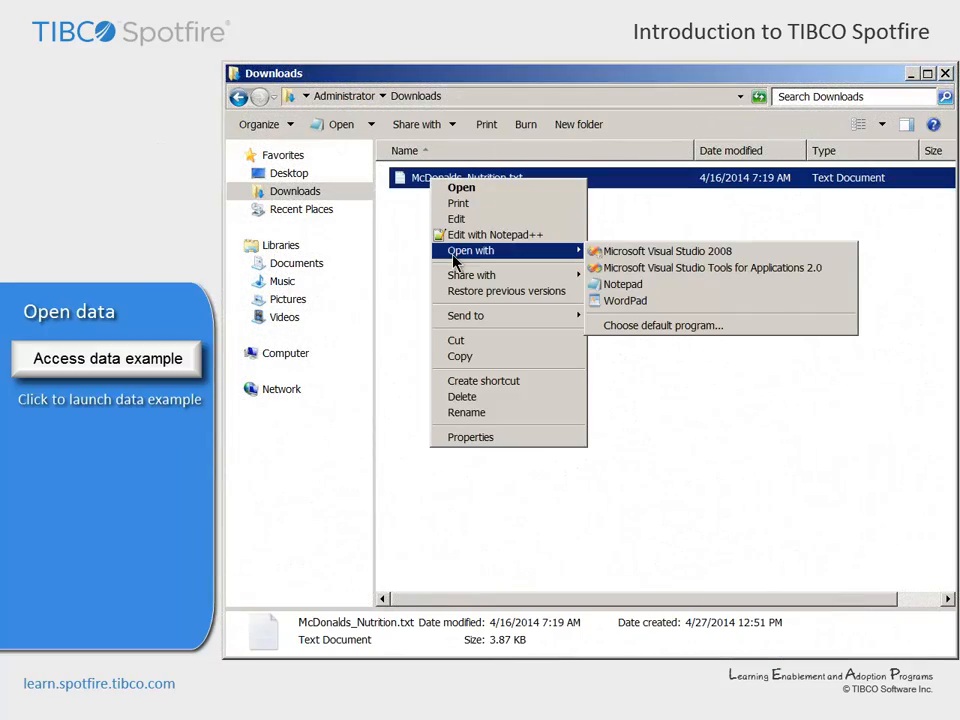
click(622, 285)
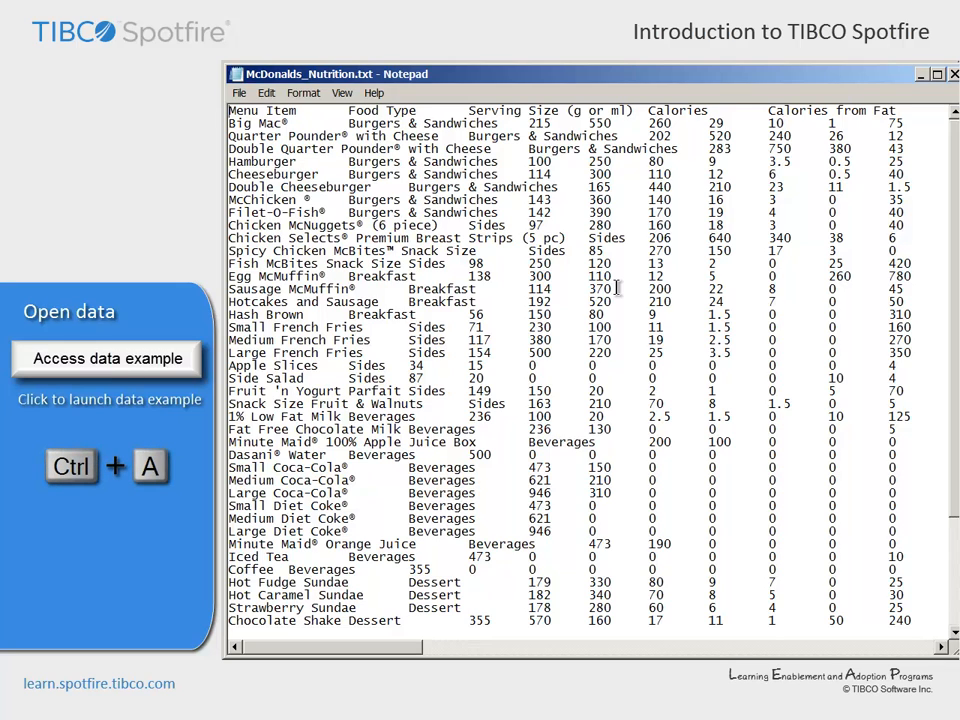
Copy the entire contents of the nutrition text file and paste them into TIBCO Spotfire as new data
key(ctrl+a)
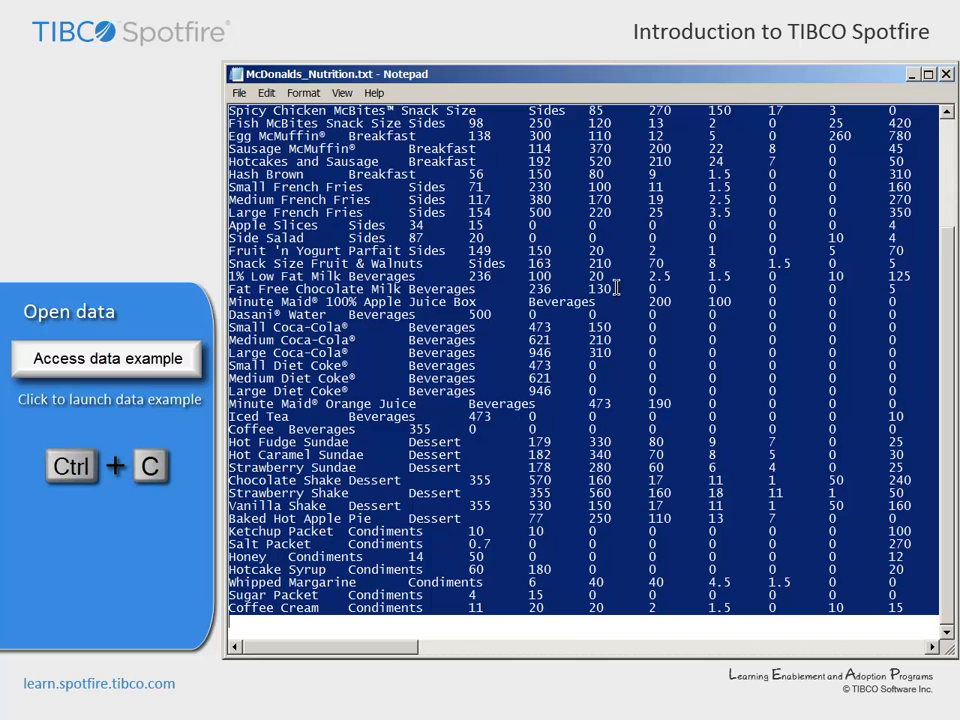
key(ctrl+c)
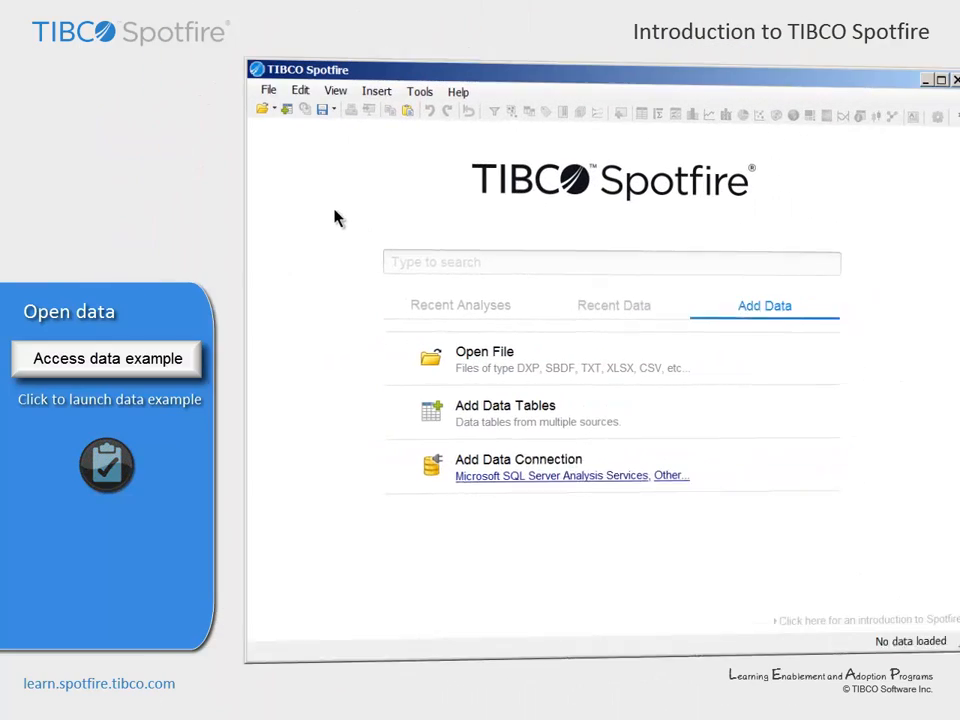
click(277, 93)
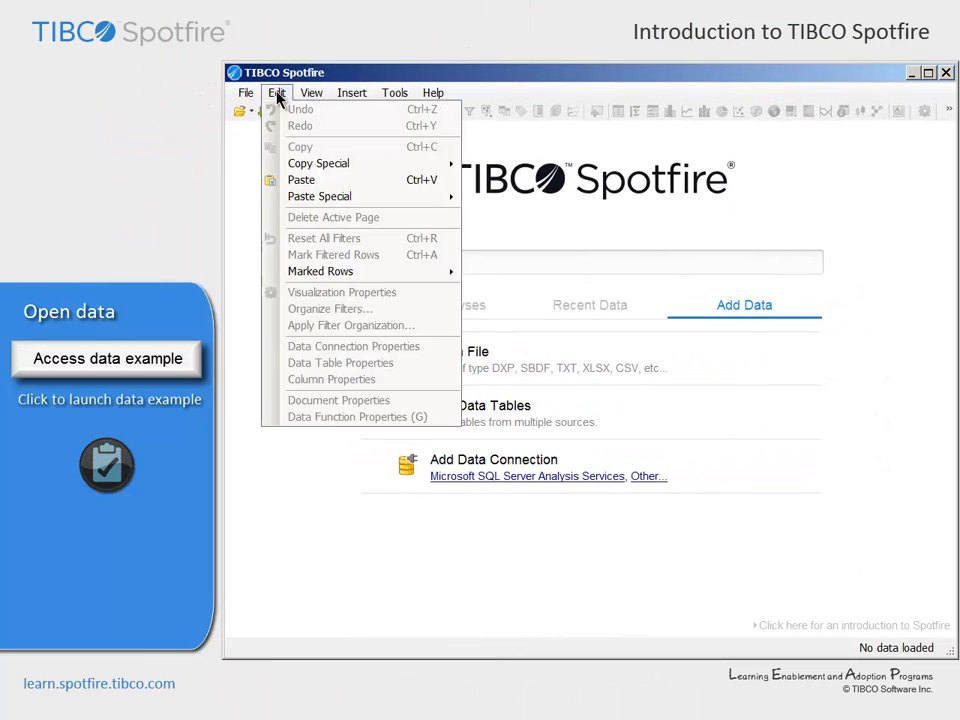
click(283, 182)
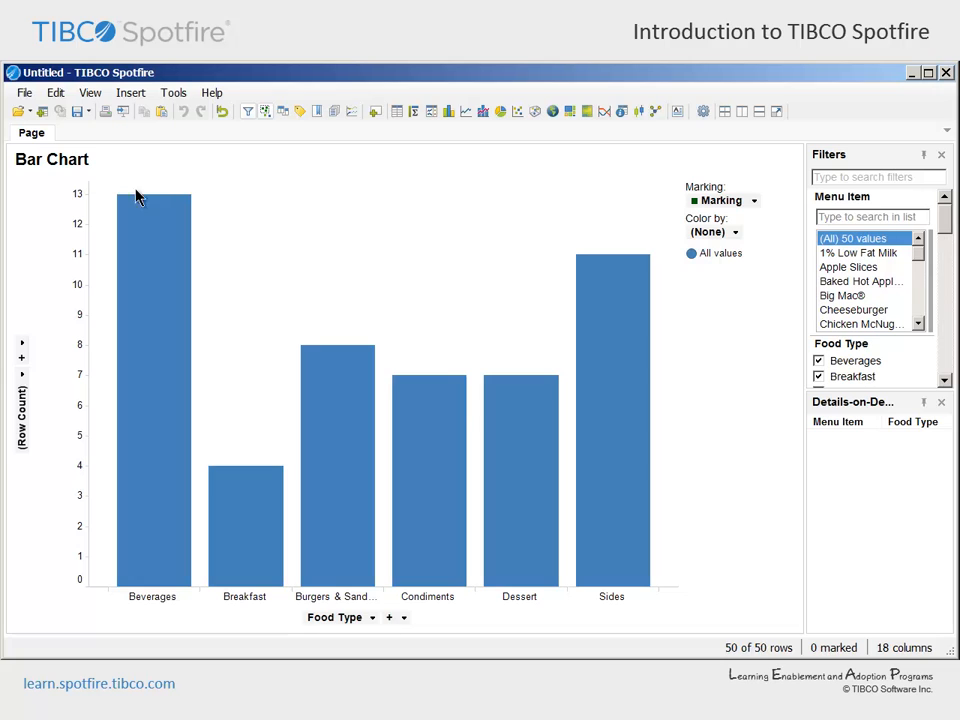
Switch the bar chart of the pasted data to a Table visualization and look through the available column filters
right_click(309, 231)
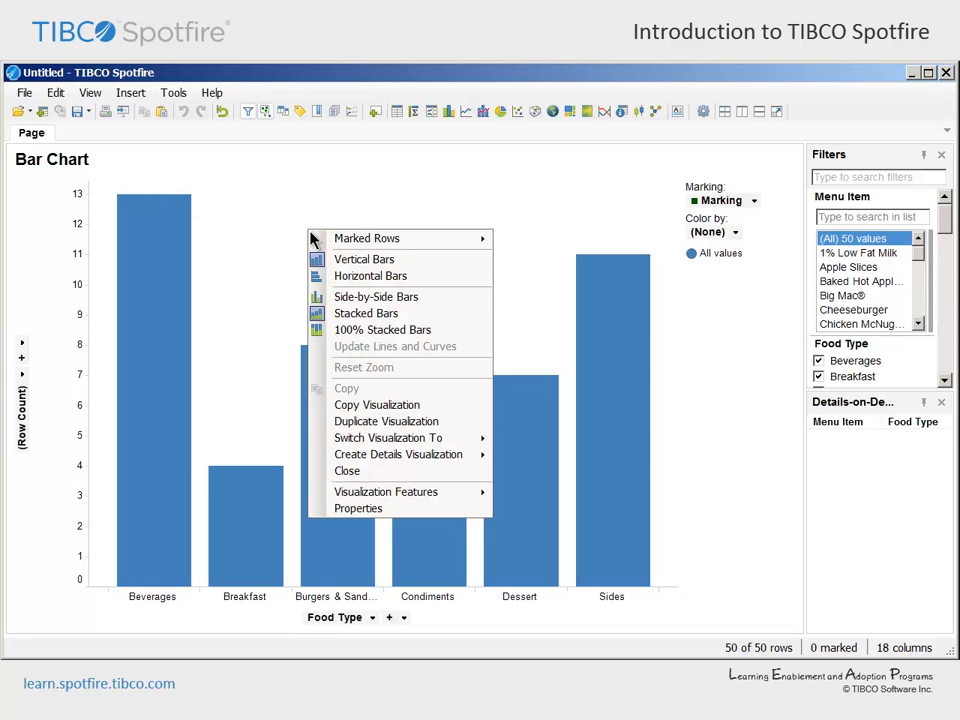
mouse_move(321, 441)
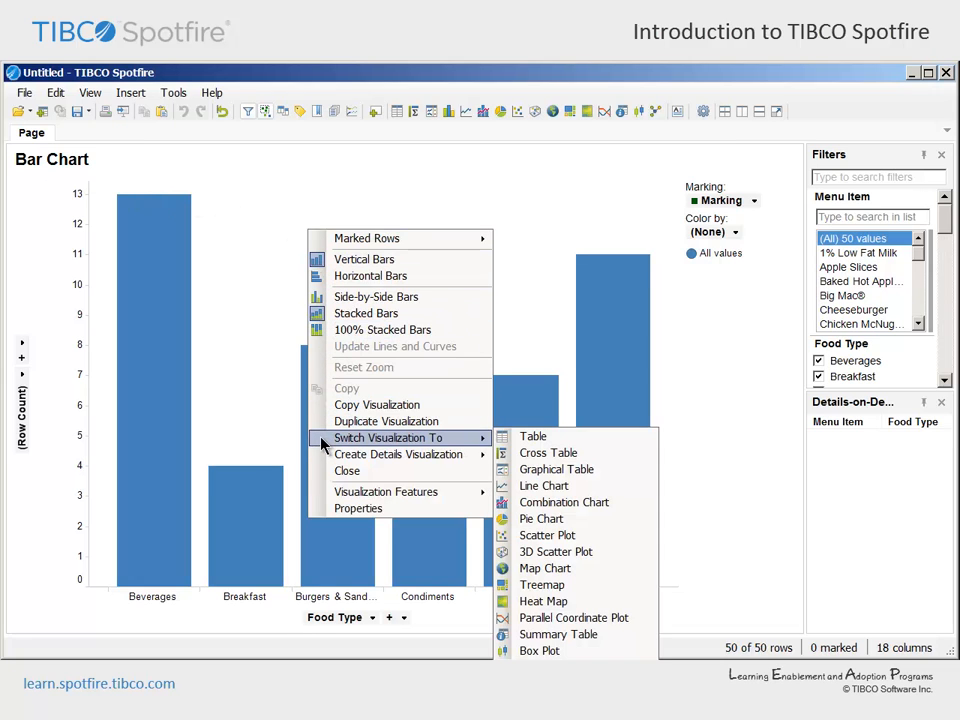
click(562, 445)
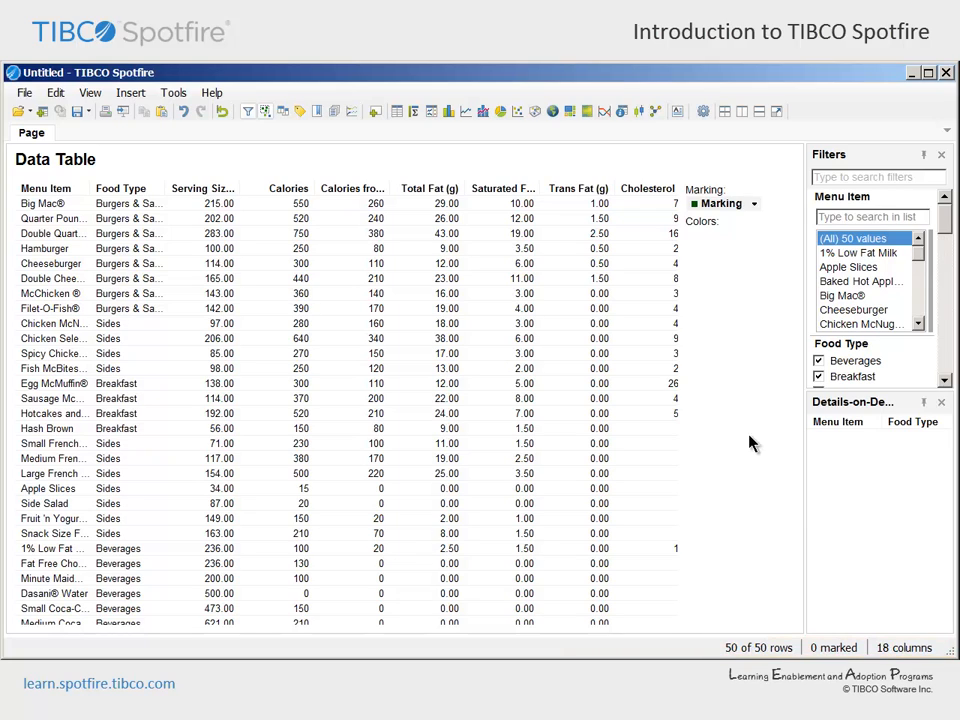
drag(944, 225, 945, 364)
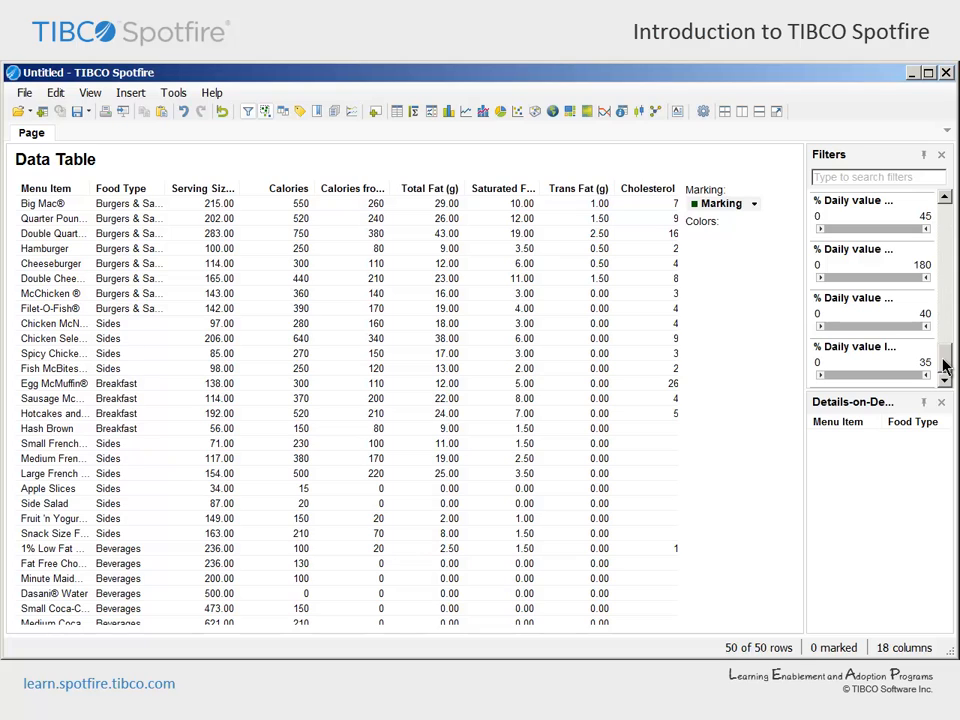
Add a new page to the analysis and insert a bar chart on it
click(130, 95)
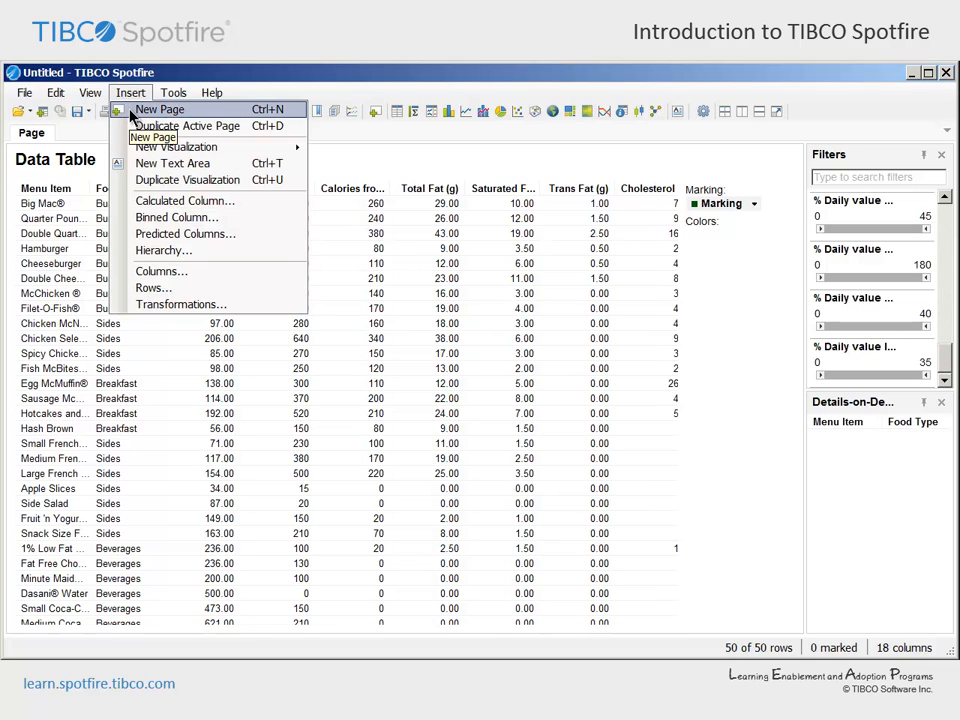
click(136, 111)
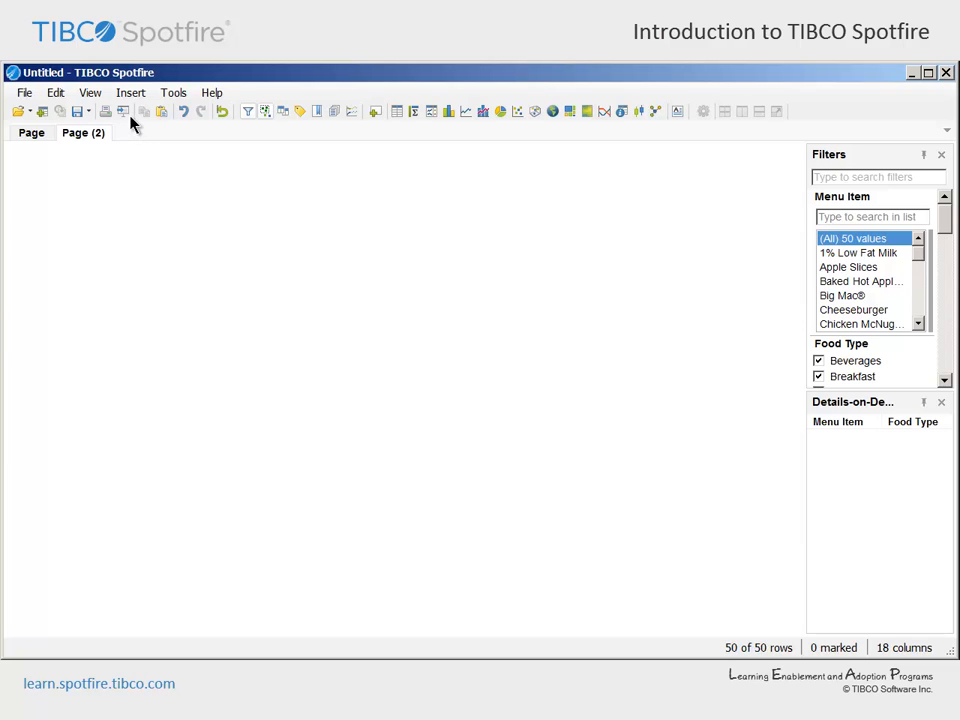
click(131, 93)
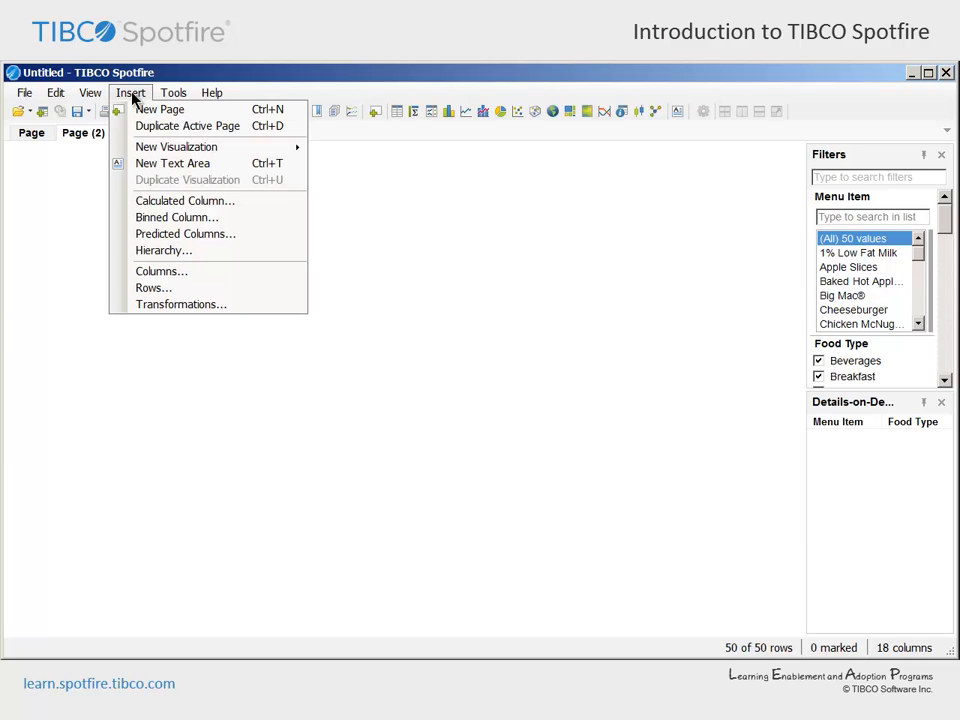
mouse_move(123, 151)
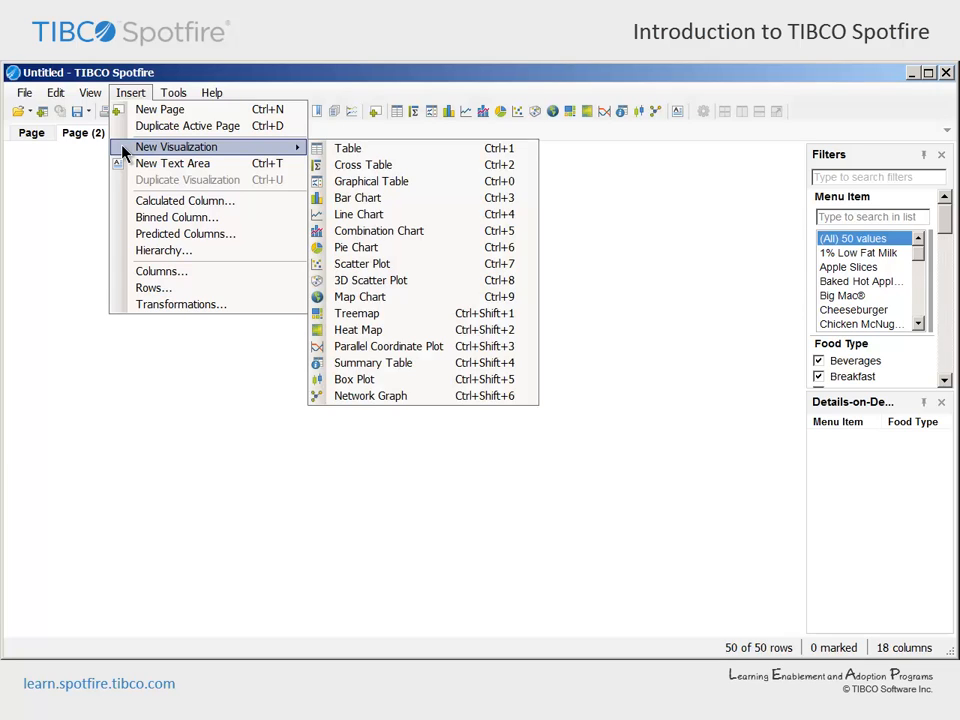
click(409, 200)
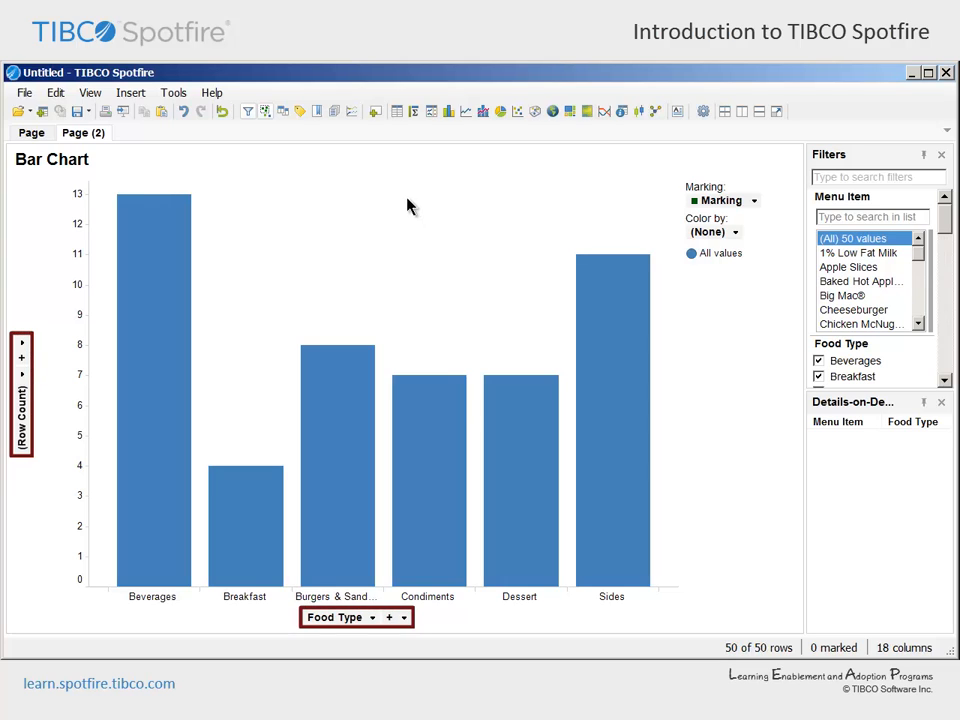
Set the bar chart's value axis to Saturated Fat (g) aggregated by Avg (Average)
click(22, 376)
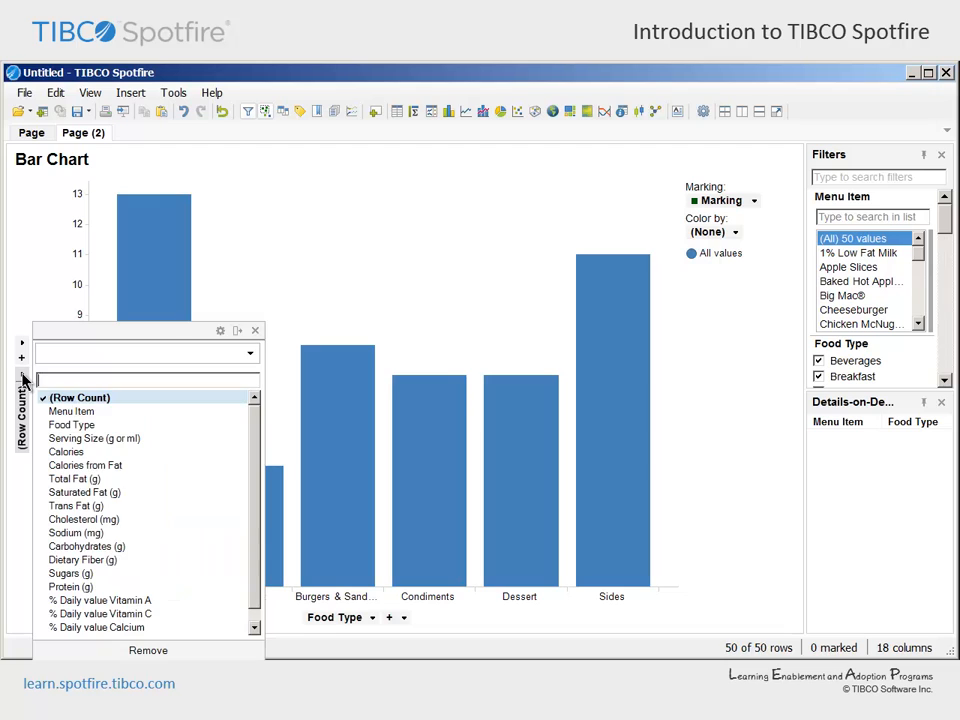
click(45, 495)
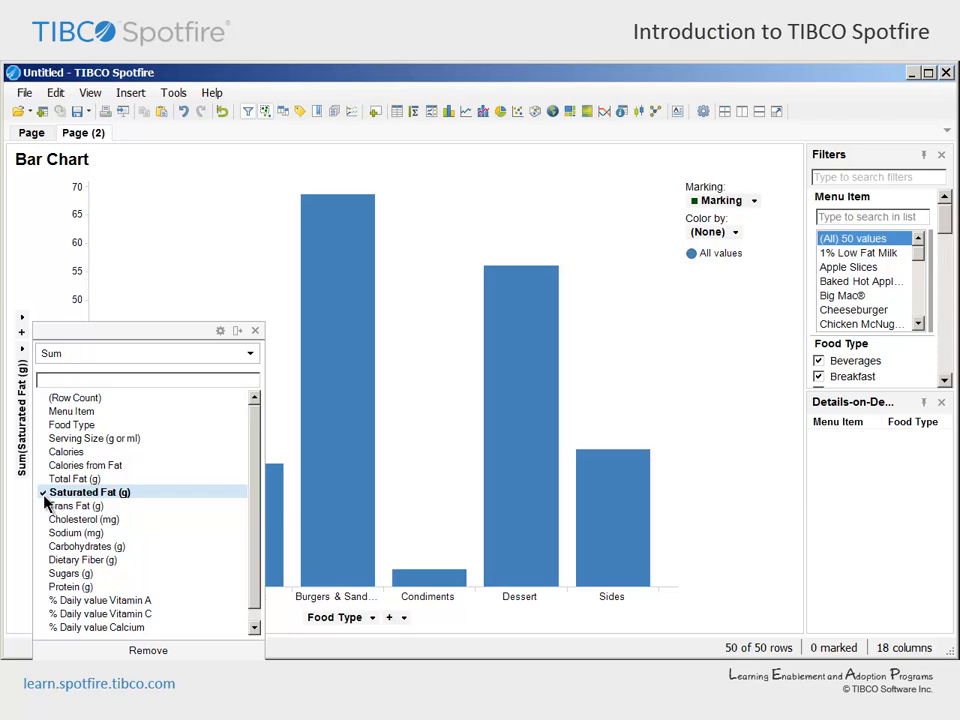
click(250, 353)
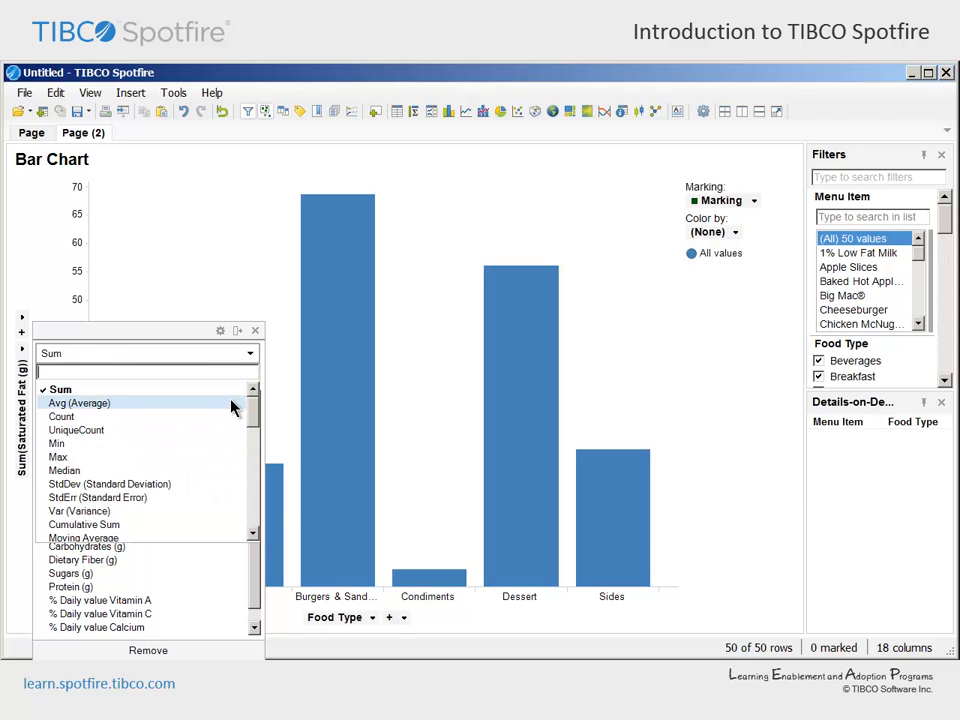
click(231, 403)
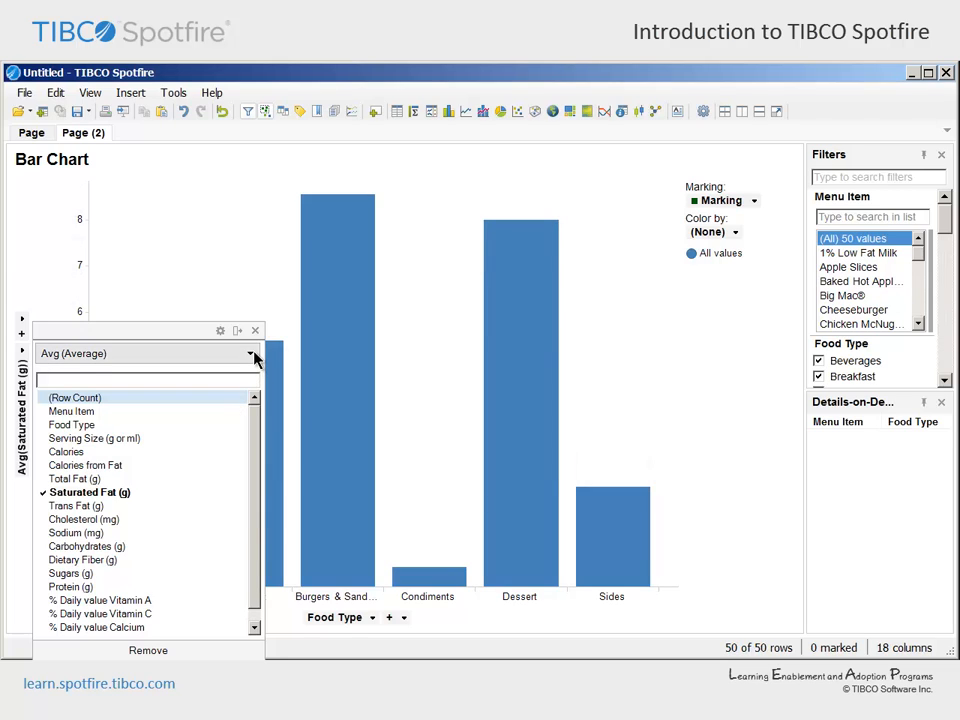
click(251, 355)
drag(254, 414, 254, 517)
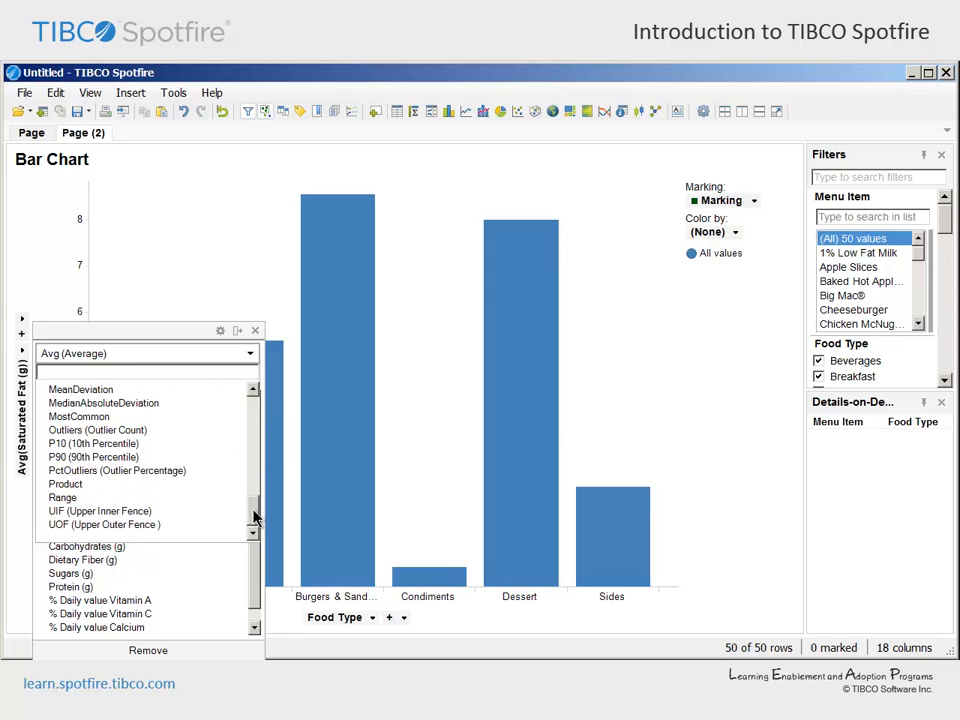
click(255, 330)
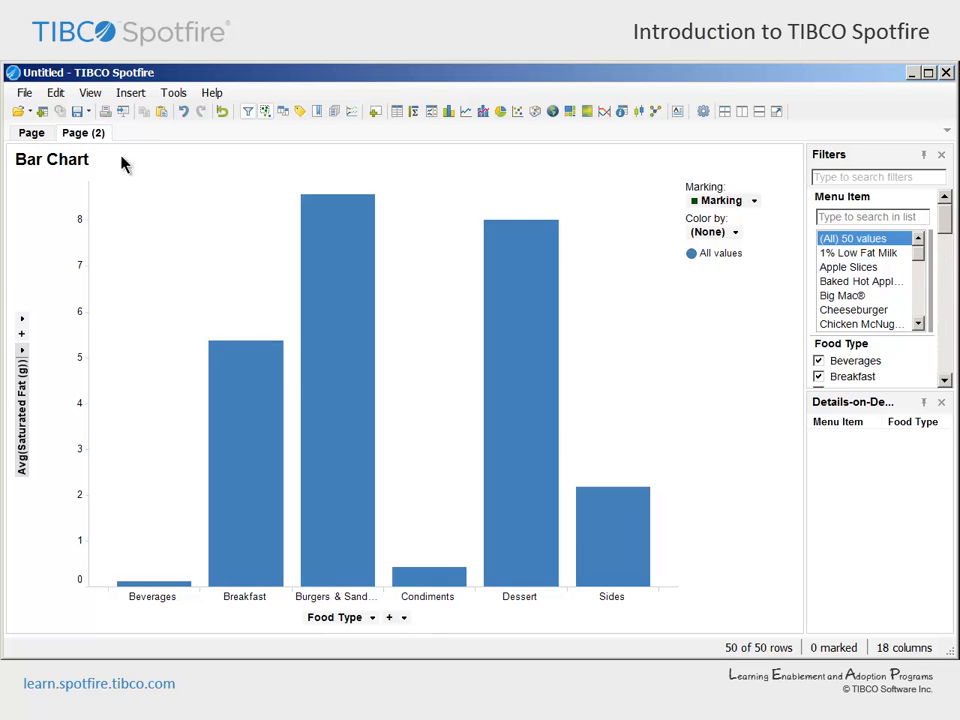
Insert a scatter plot on the same page as the bar chart
click(130, 92)
mouse_move(128, 150)
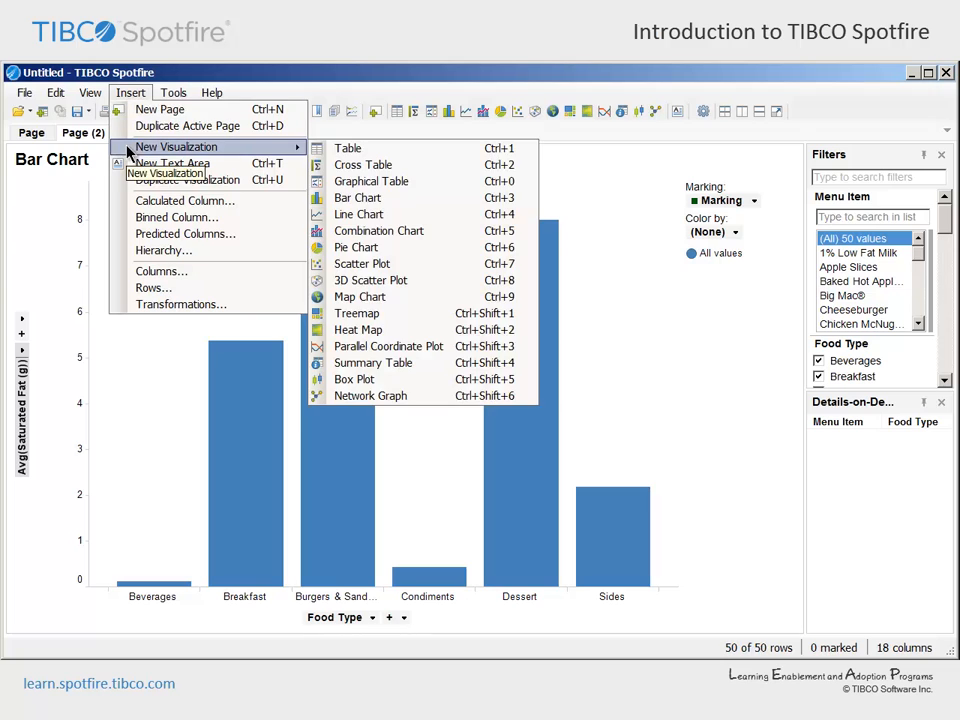
click(417, 265)
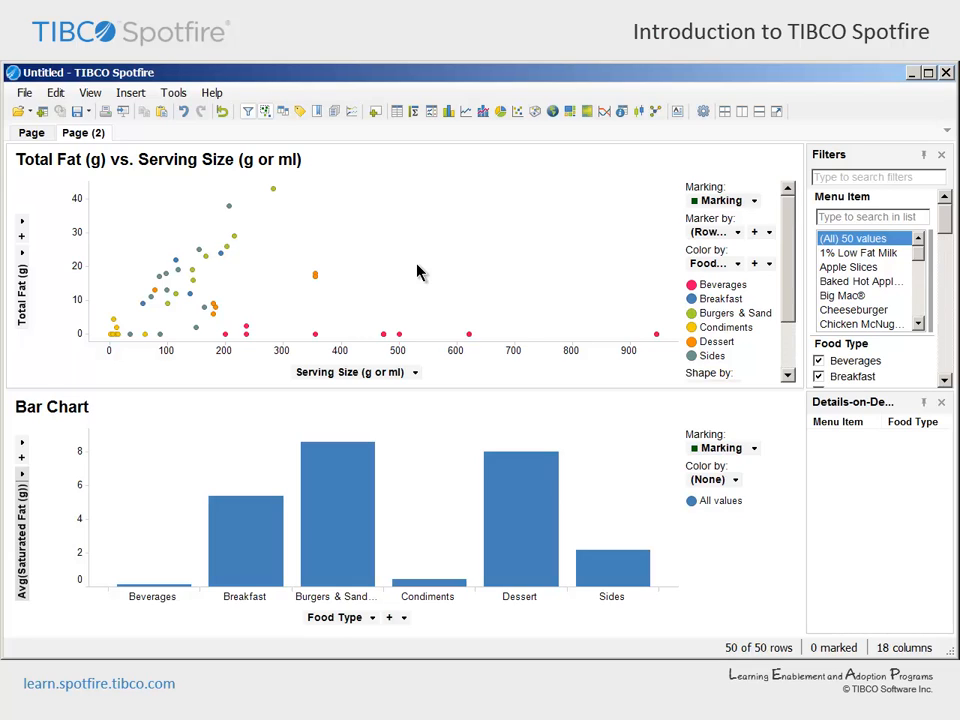
Plot Protein (g) on the vertical axis against Carbohydrates (g) on the horizontal axis of the scatter plot, and widen its legend slightly
click(415, 372)
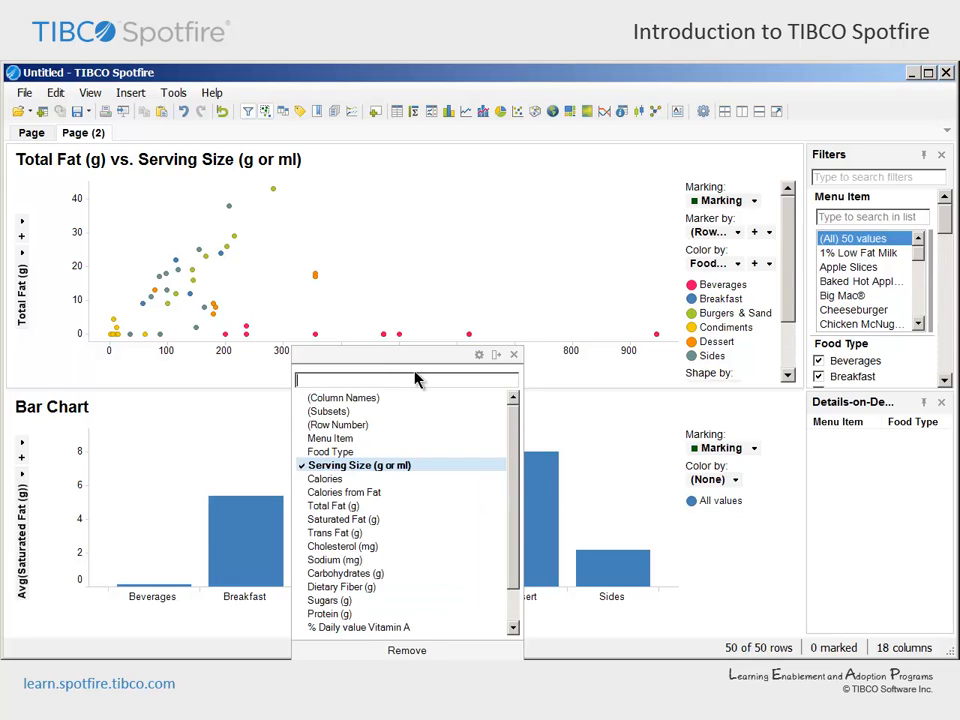
click(412, 573)
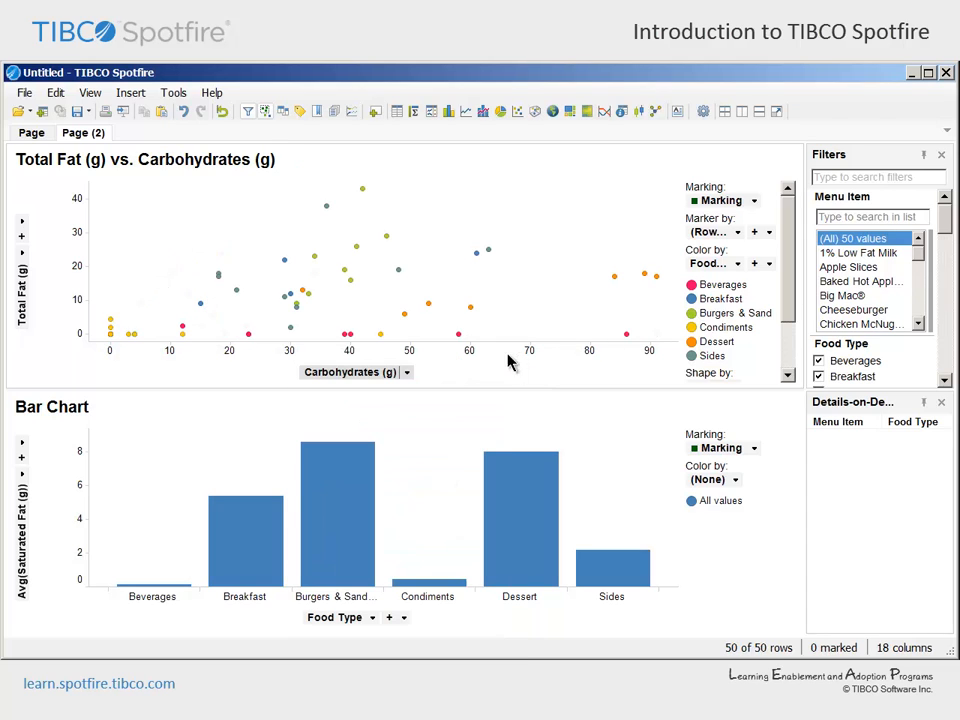
click(24, 255)
click(70, 500)
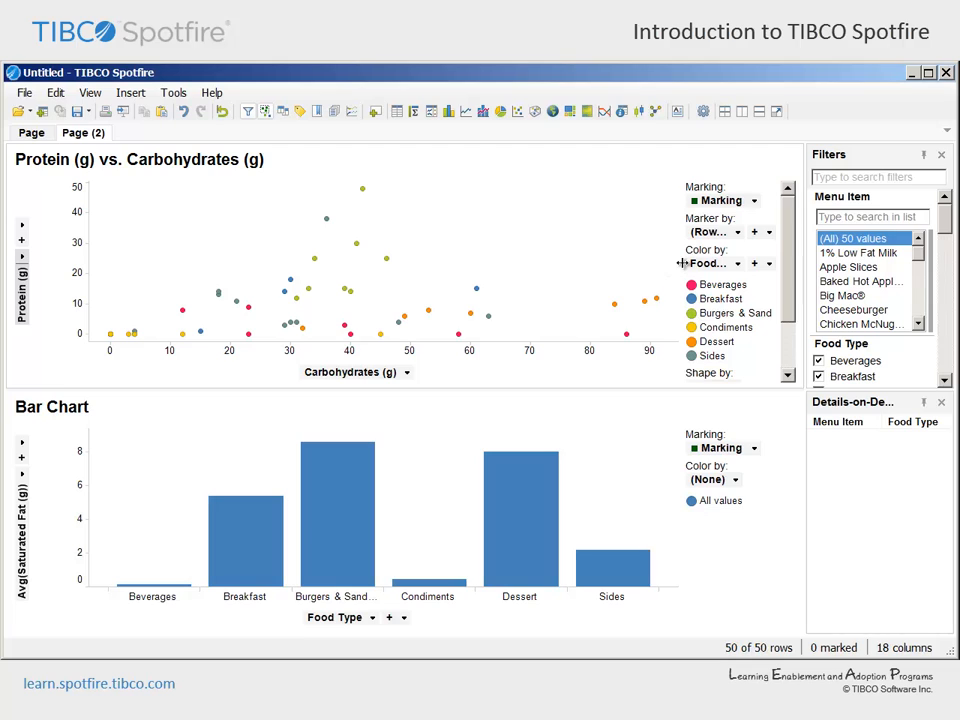
drag(679, 263, 663, 265)
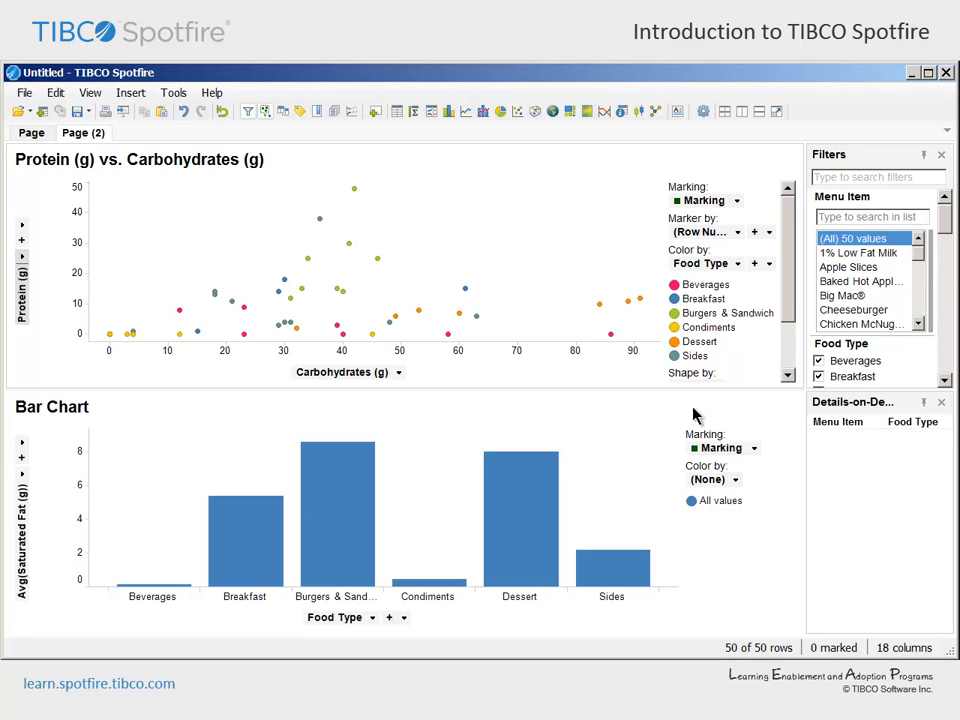
Color the bar chart by Food Type
click(703, 479)
click(745, 466)
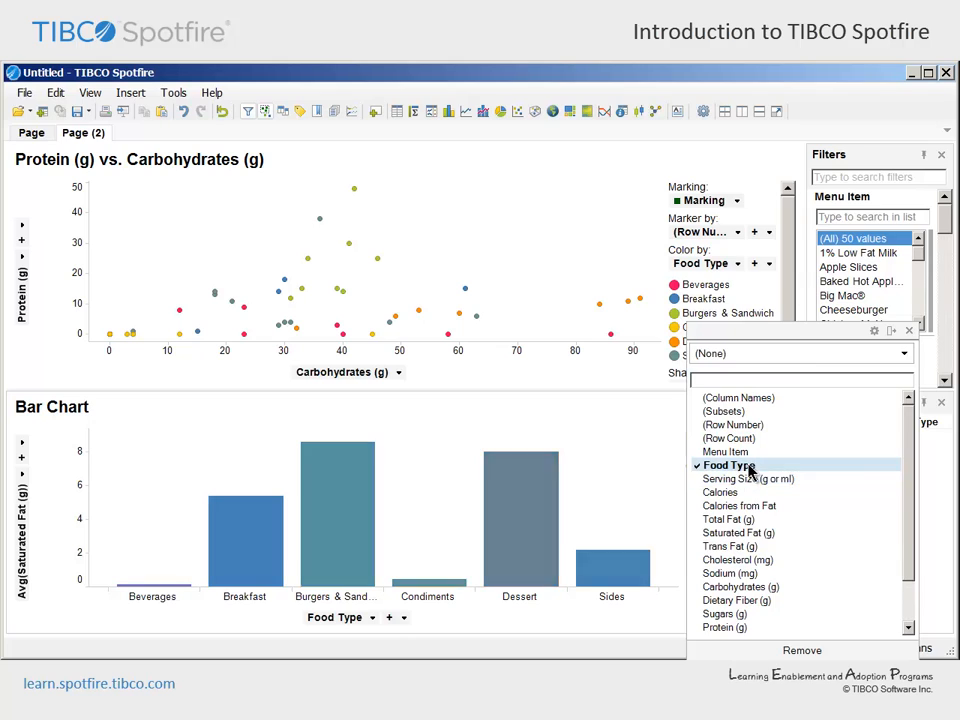
click(910, 331)
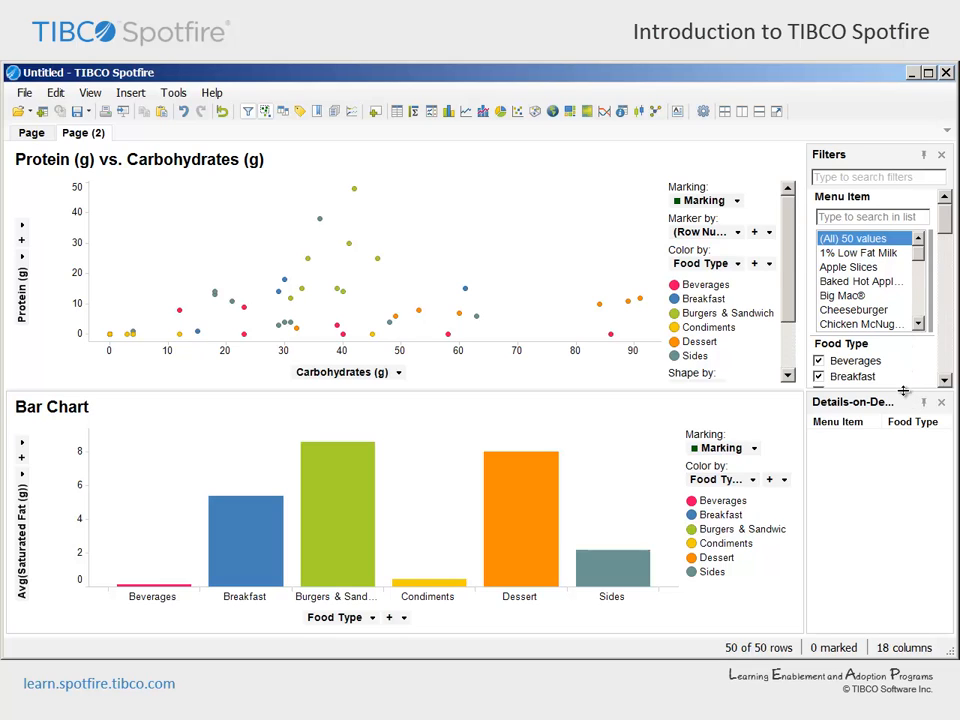
Enlarge the filters area and exclude Beverages, Breakfast and Condiments with the Food Type filter
drag(905, 414, 898, 484)
drag(947, 261, 945, 293)
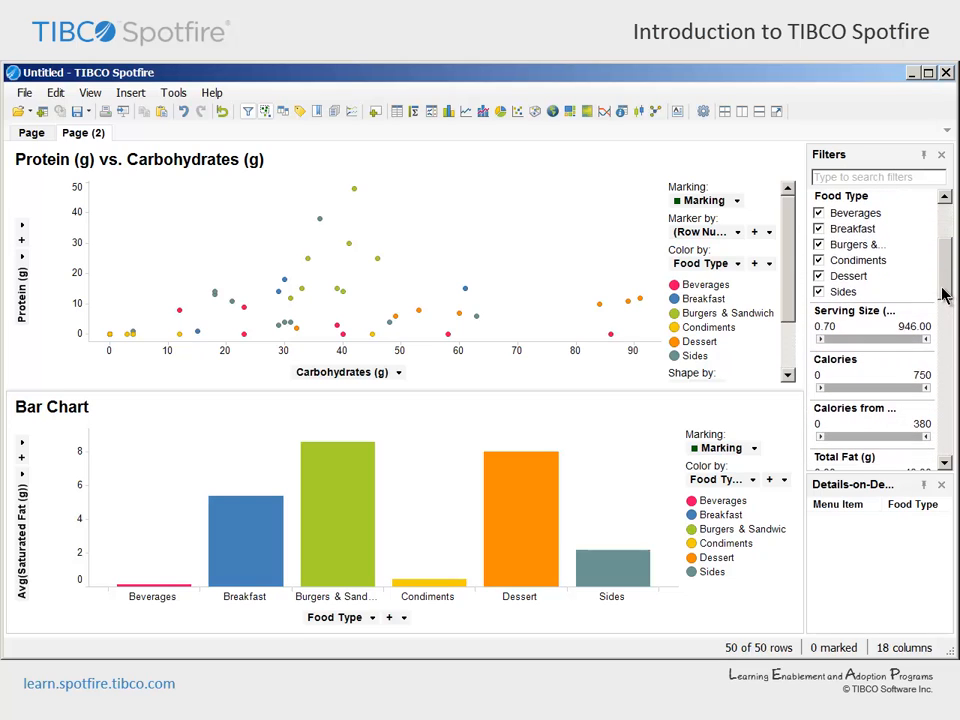
click(819, 213)
click(819, 229)
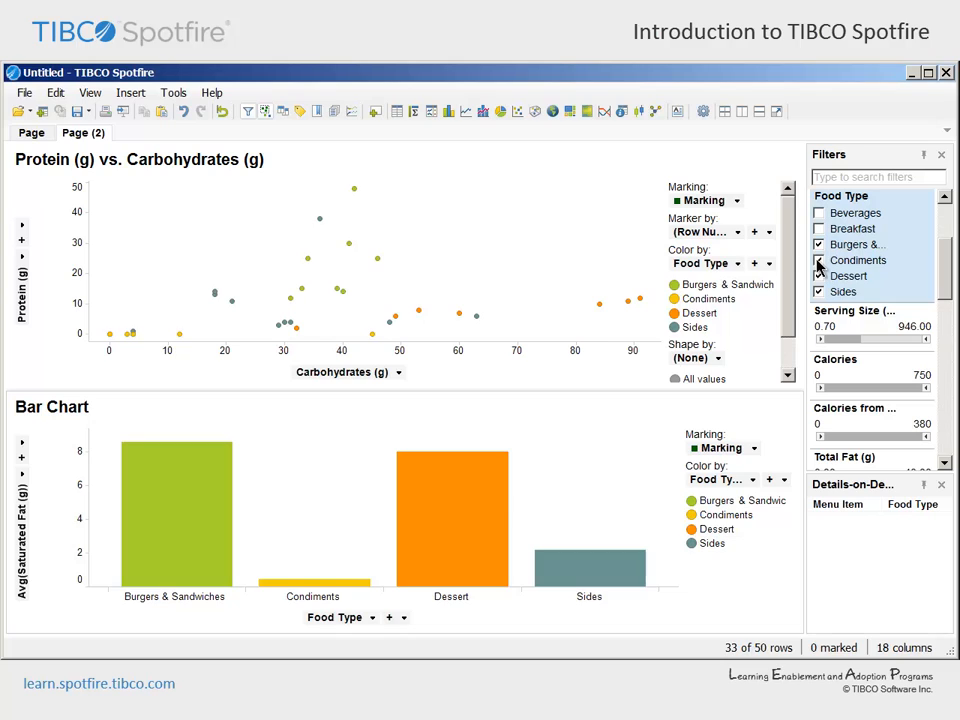
click(819, 260)
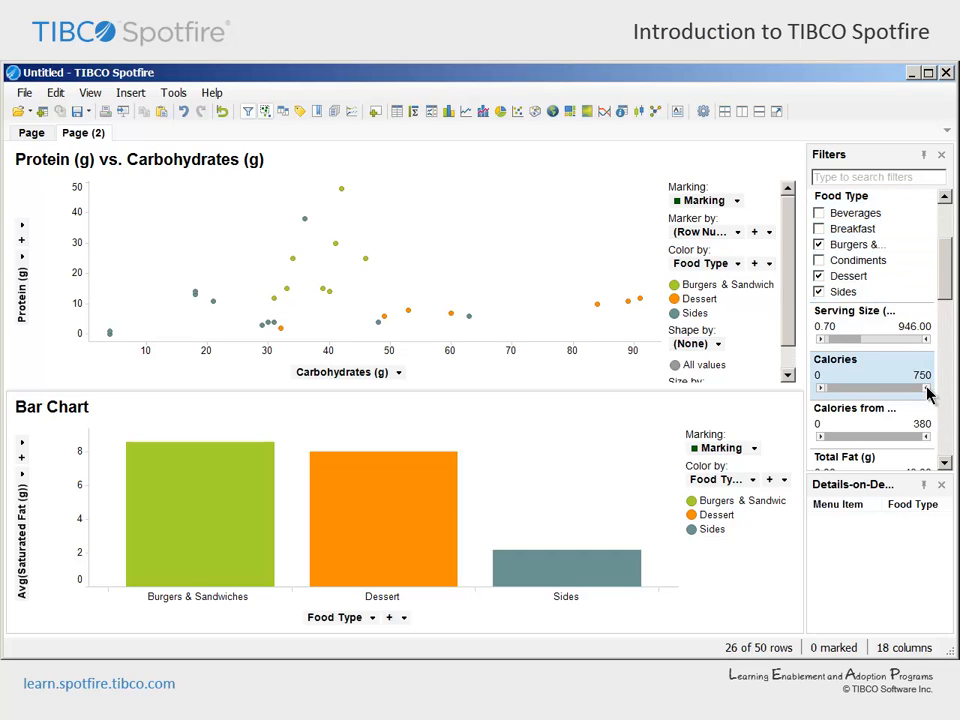
Limit the Calories filter to a maximum of 350
drag(926, 393, 903, 393)
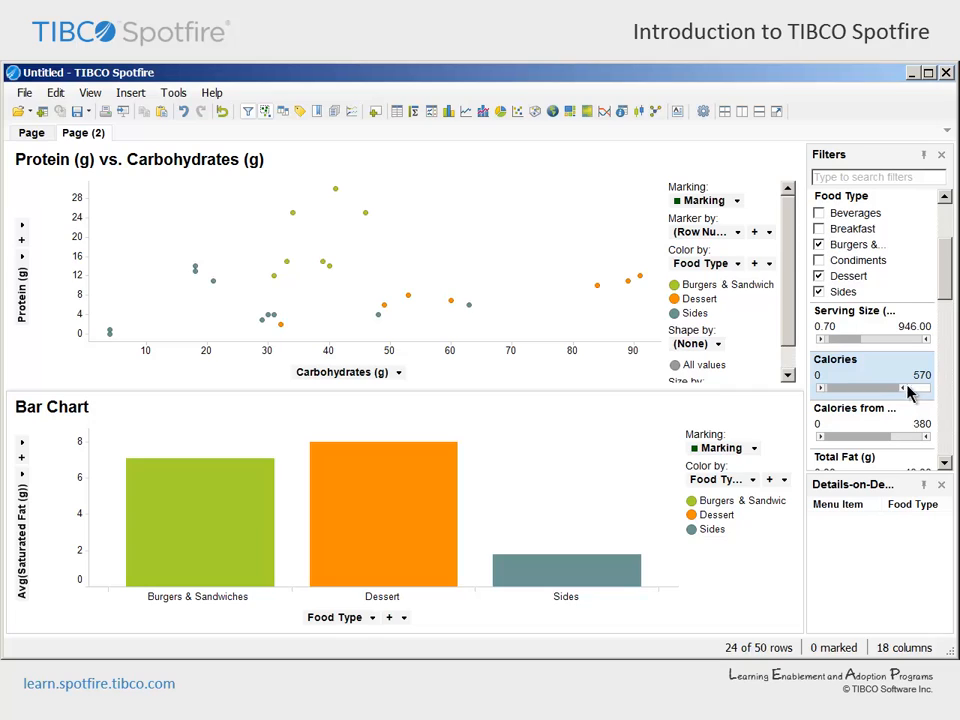
click(922, 376)
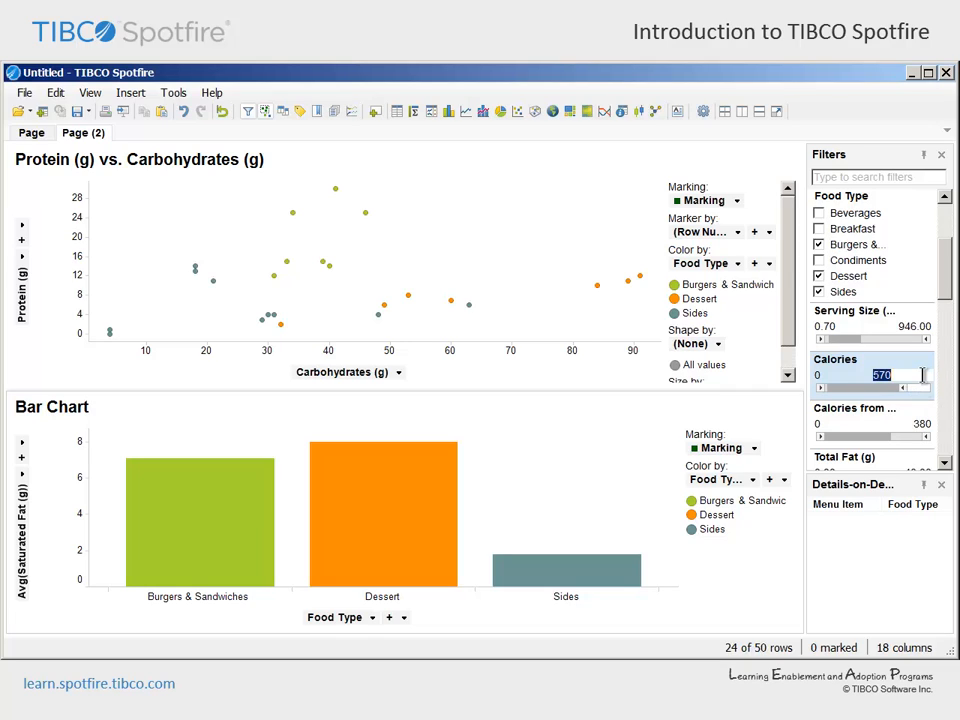
text(350)
key(Return)
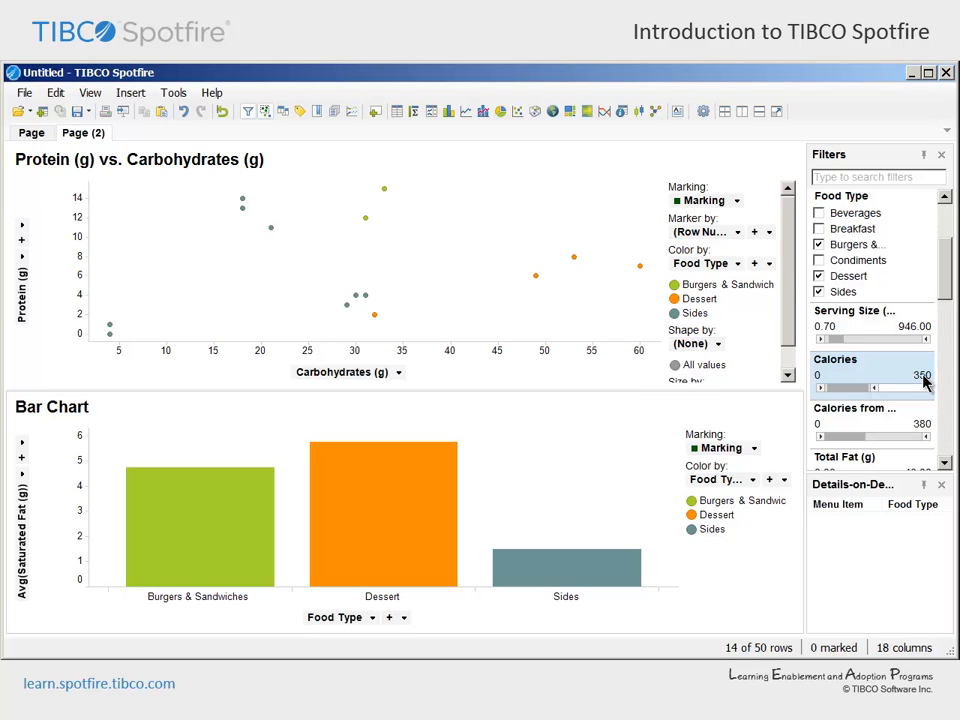
Mark the Sides bar in the bar chart and inspect its menu items in the details list
mouse_move(398, 523)
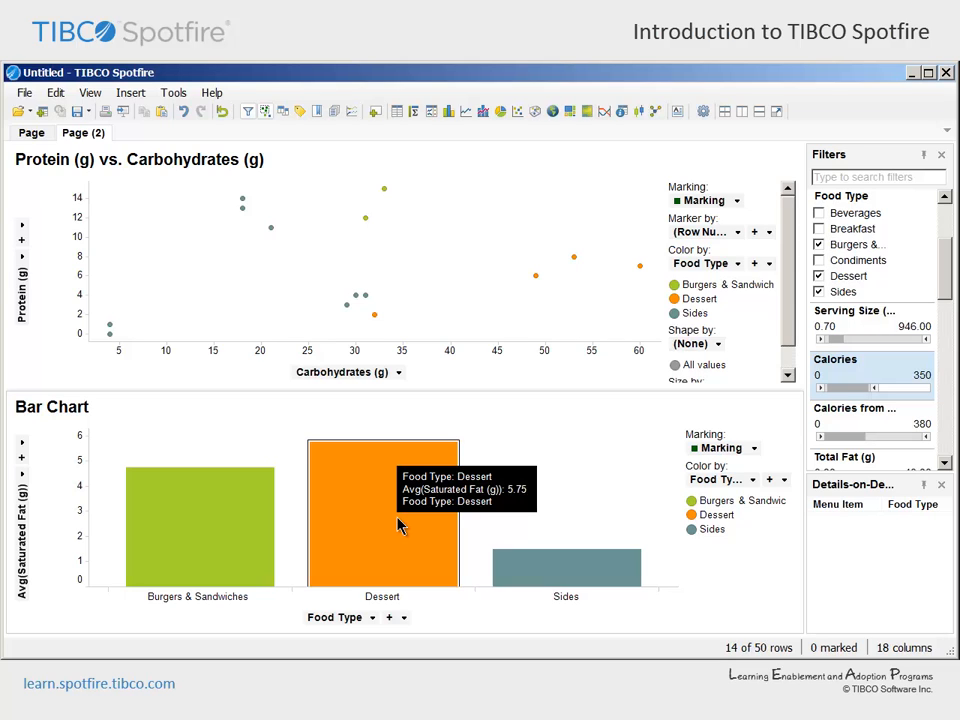
click(548, 573)
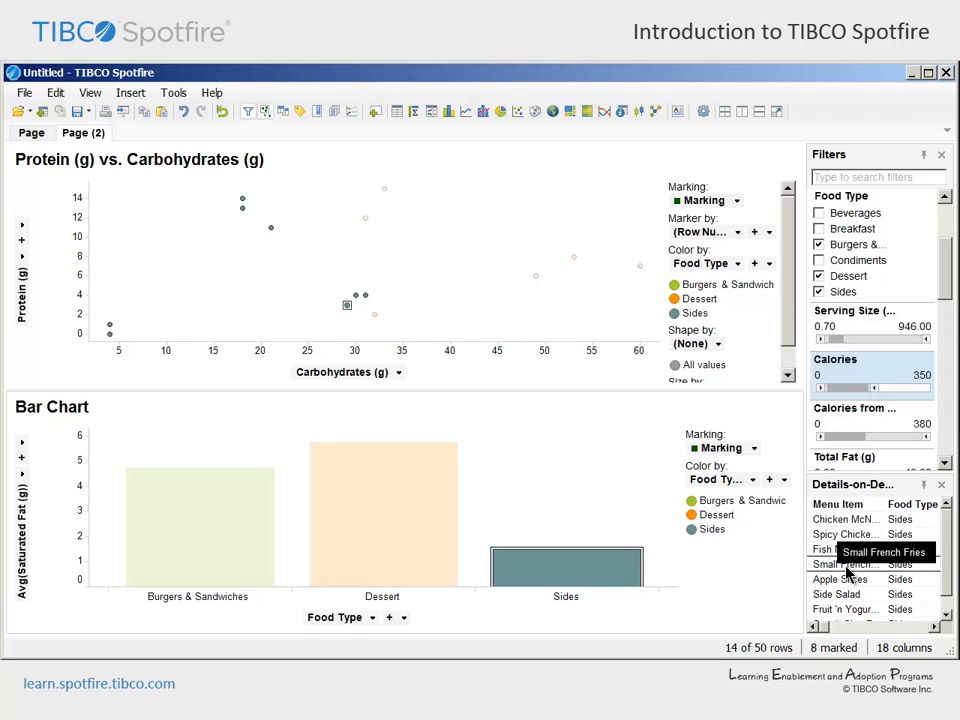
mouse_move(827, 628)
mouse_down()
mouse_move(926, 630)
mouse_move(815, 630)
mouse_up()
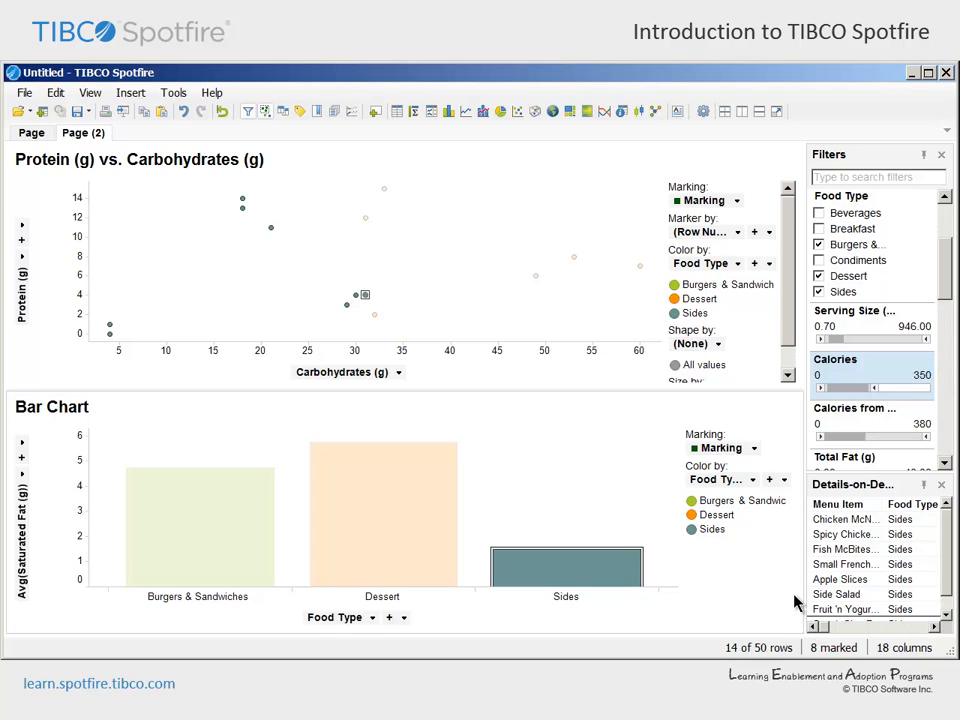
In the scatter plot, mark the Dessert point near 49 g carbohydrates, then the group of points above 10 g protein
click(536, 277)
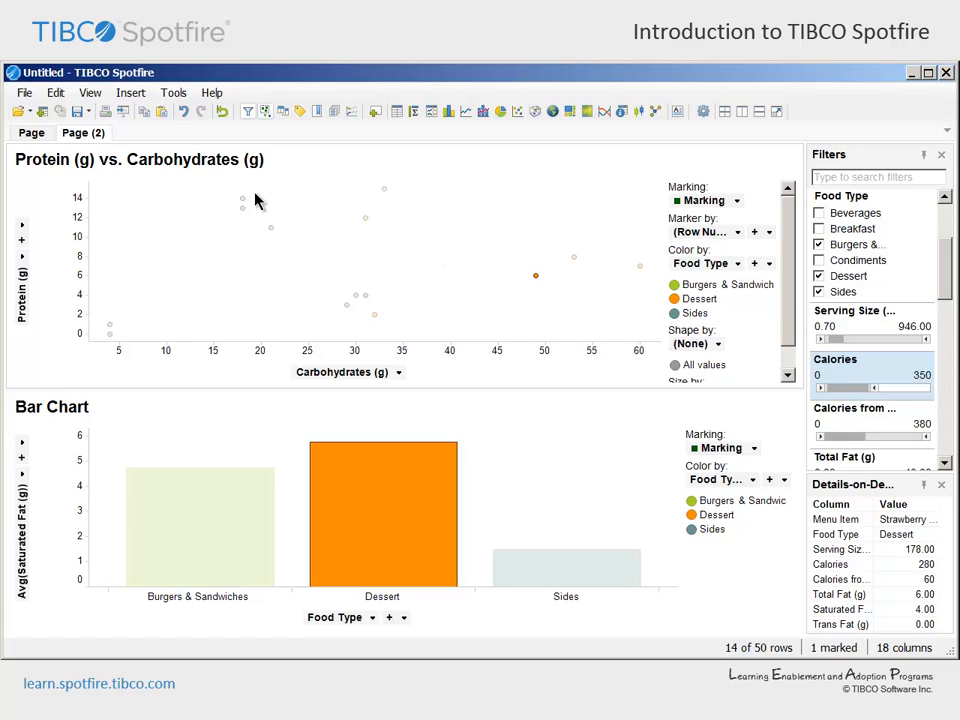
drag(221, 179, 419, 243)
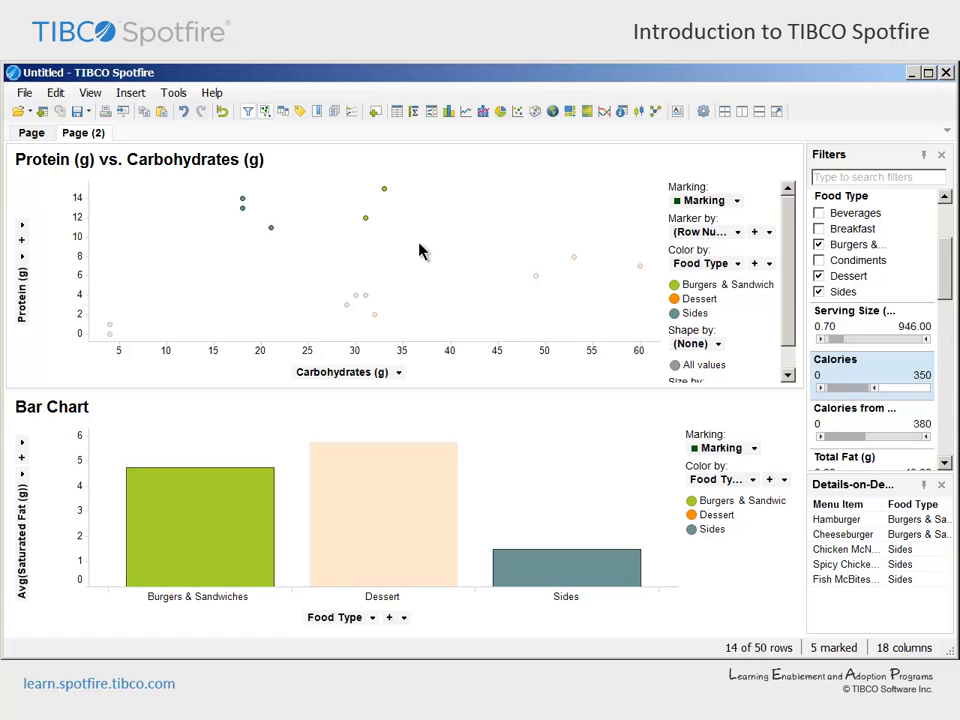
Clear the marking in the scatter plot and reset all filters
click(428, 252)
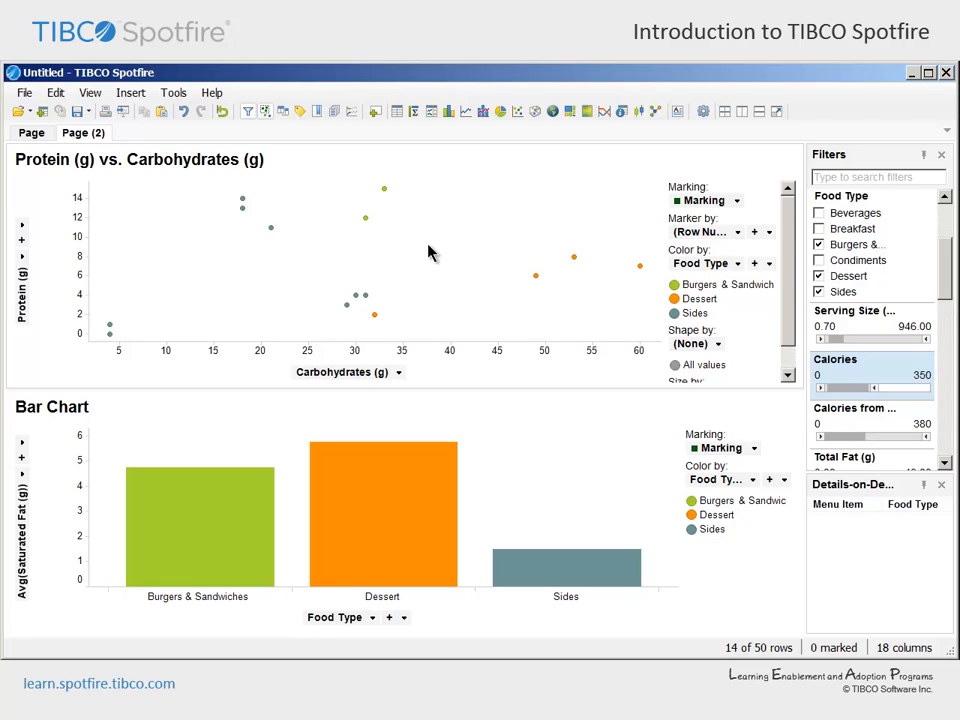
click(55, 93)
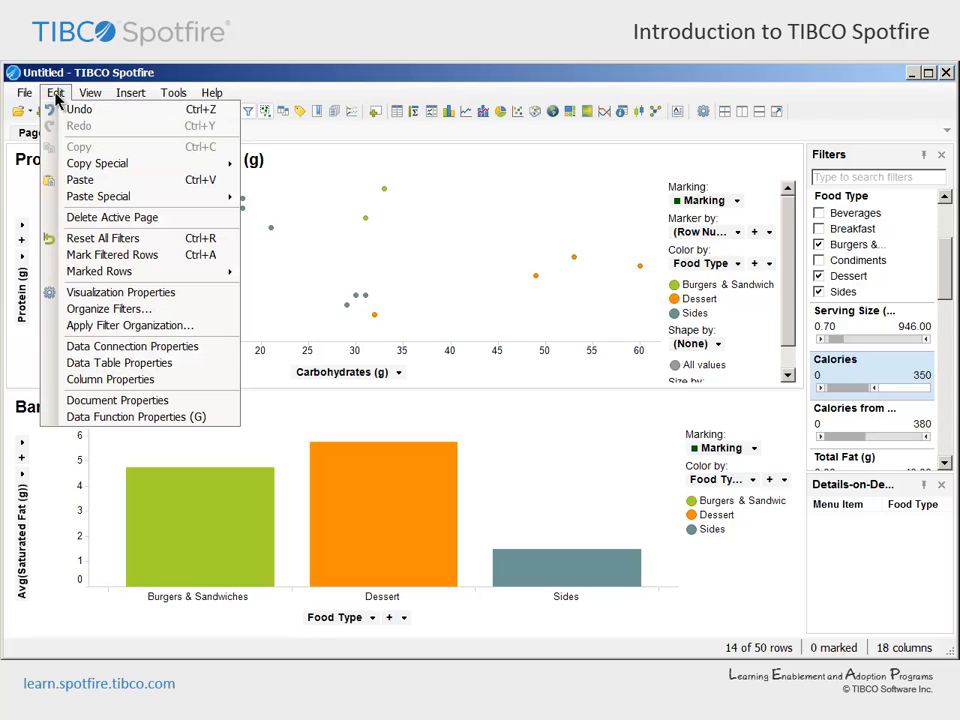
click(60, 240)
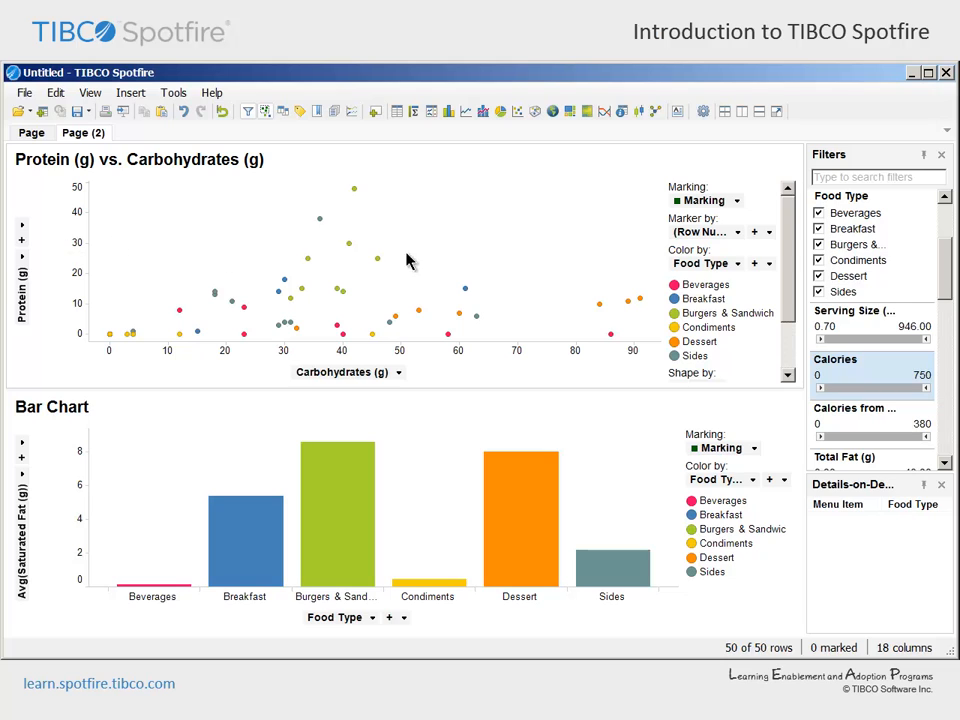
Split the scatter plot into trellis panels by Food Type and enlarge its markers
click(905, 205)
drag(905, 205, 515, 283)
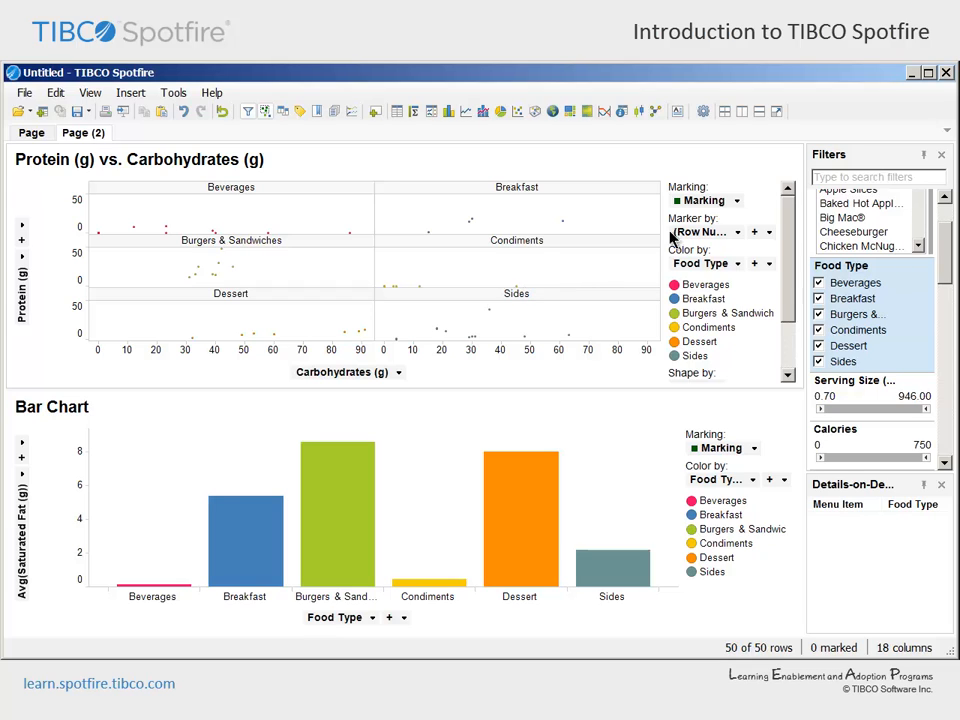
click(760, 161)
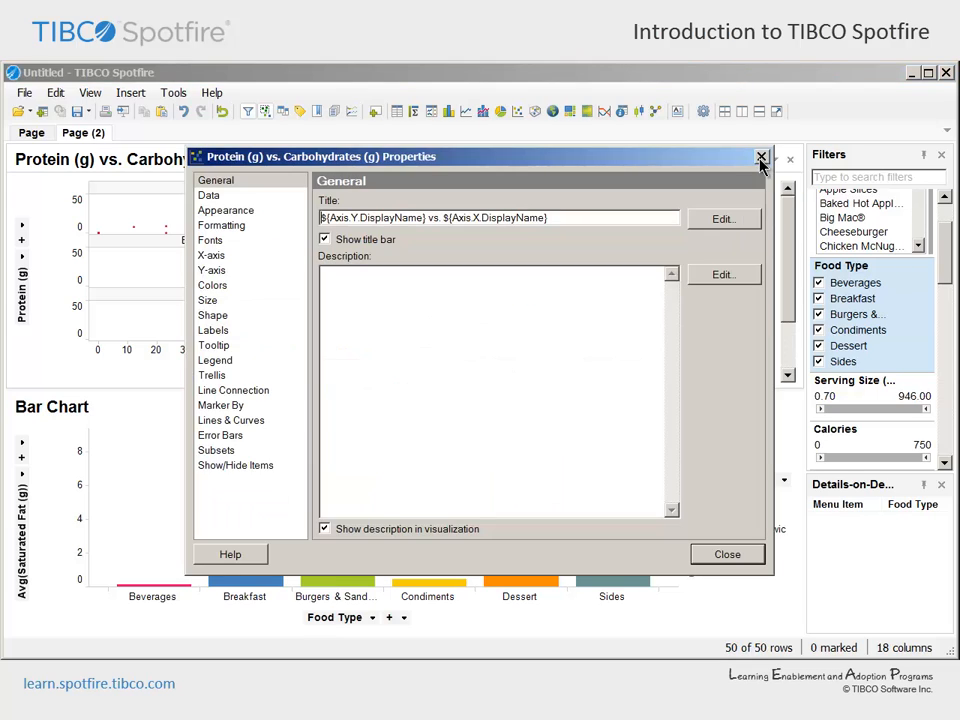
click(246, 302)
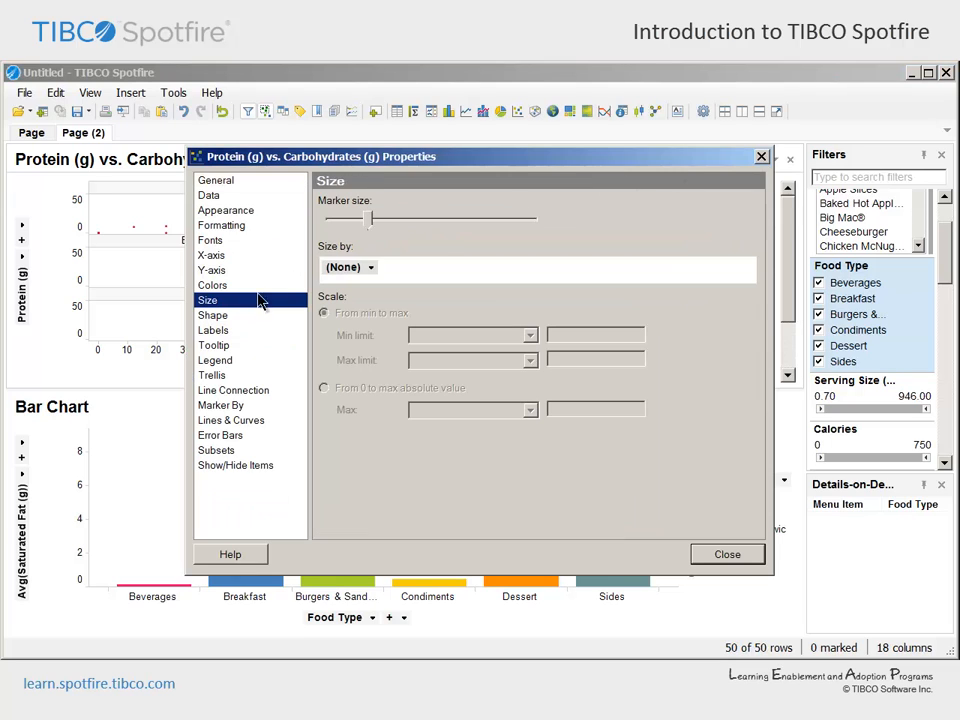
drag(368, 224, 407, 225)
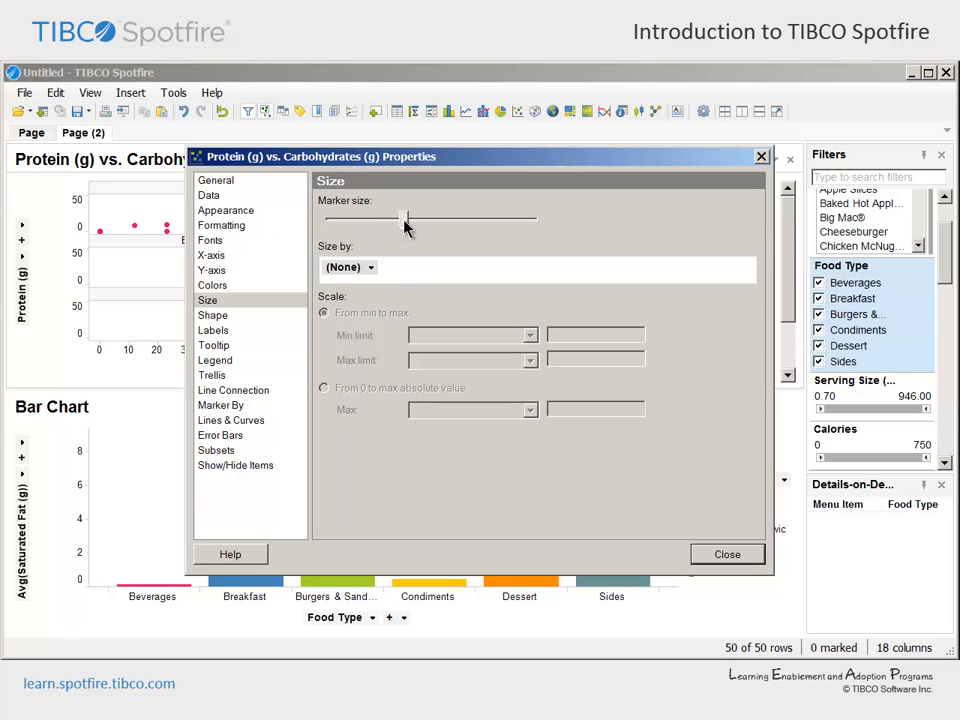
click(714, 561)
Color the scatter plot by Calories and add a yellow gradient point at the Average value
drag(827, 428, 356, 287)
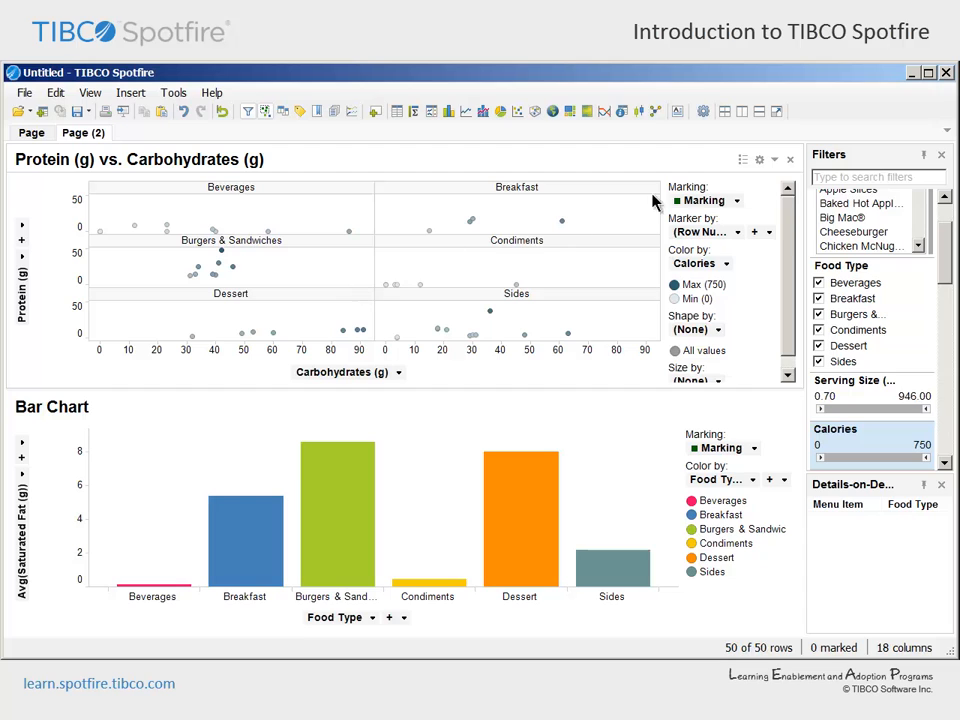
click(759, 160)
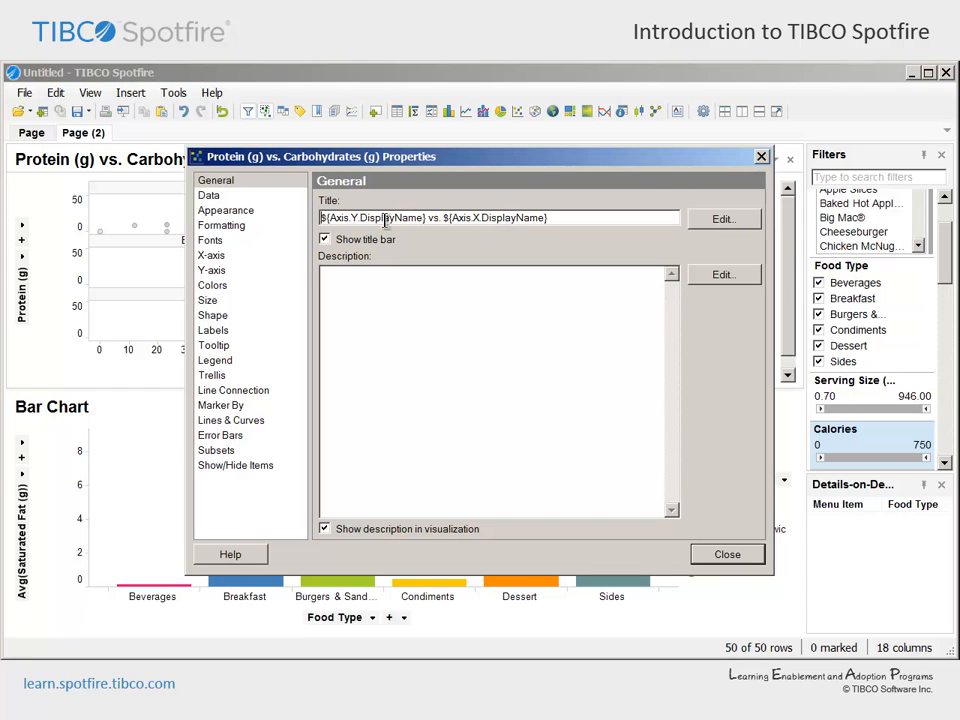
click(212, 285)
click(719, 294)
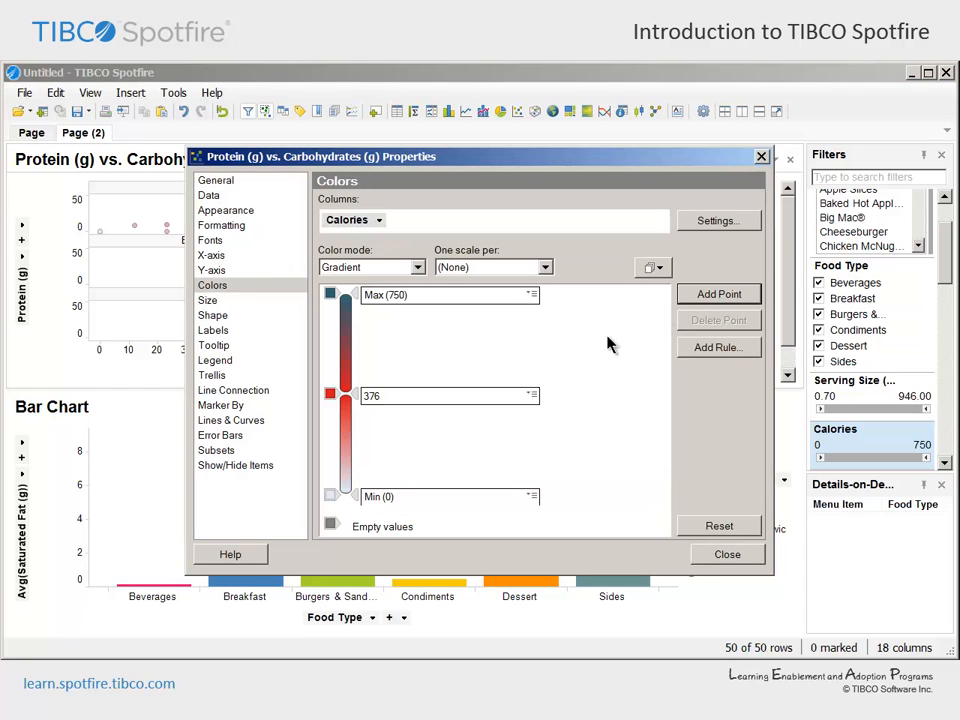
click(531, 395)
click(541, 427)
click(330, 430)
click(368, 485)
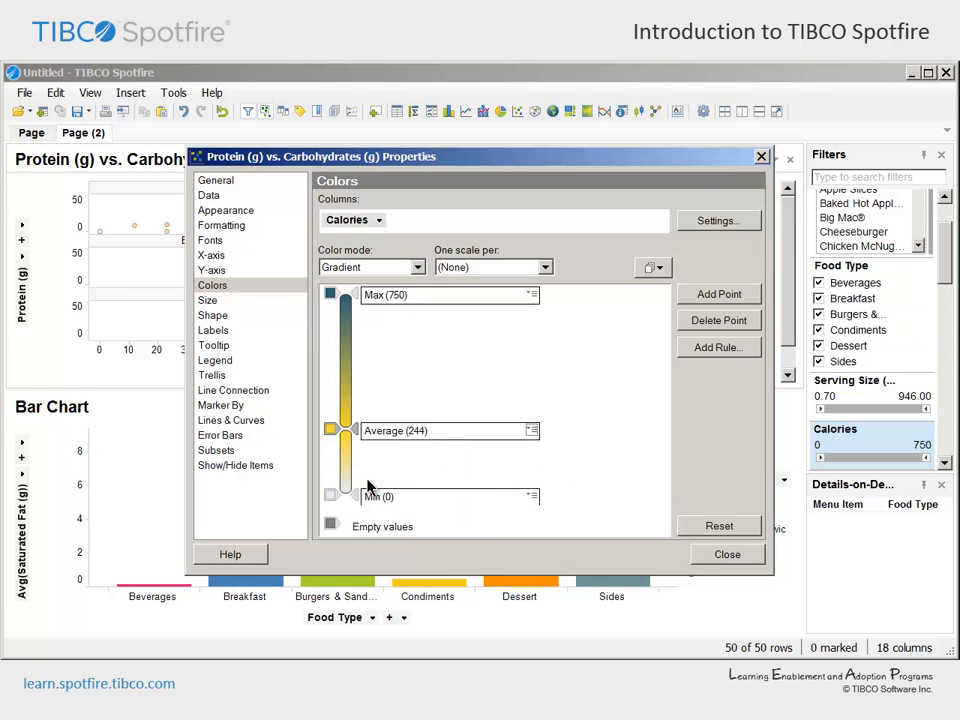
click(702, 558)
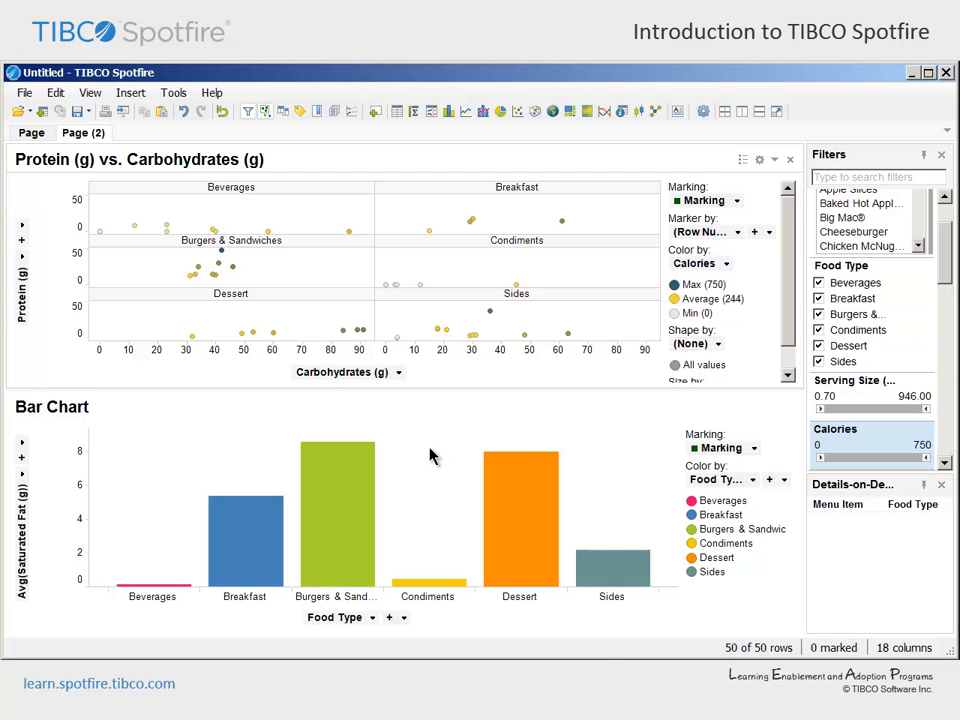
Create a bar chart as a details visualization of the existing Food Type bar chart
right_click(424, 477)
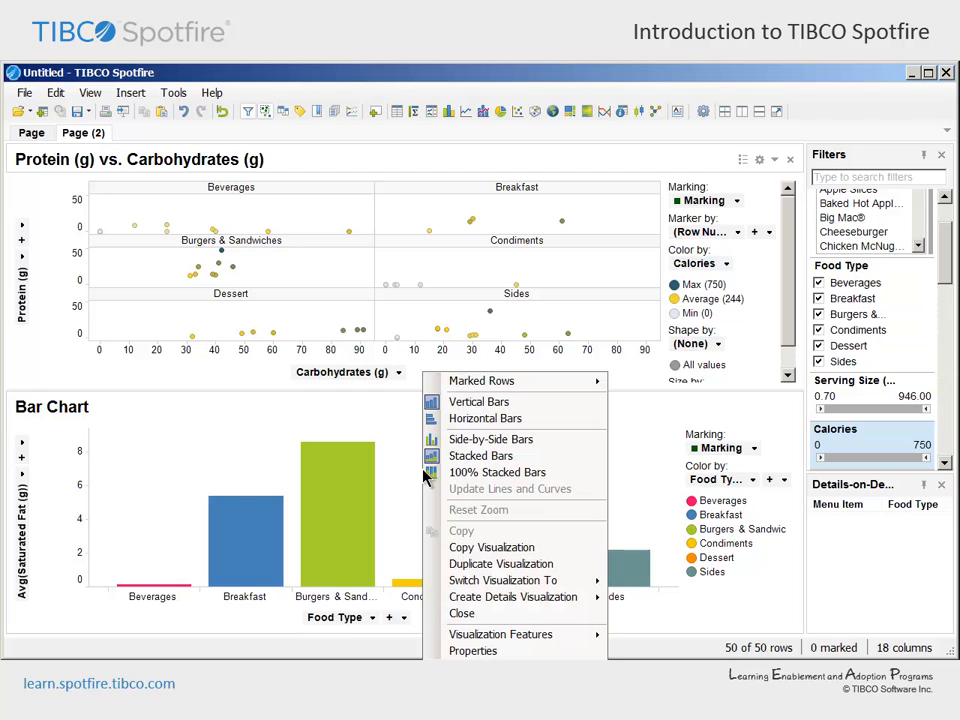
mouse_move(446, 600)
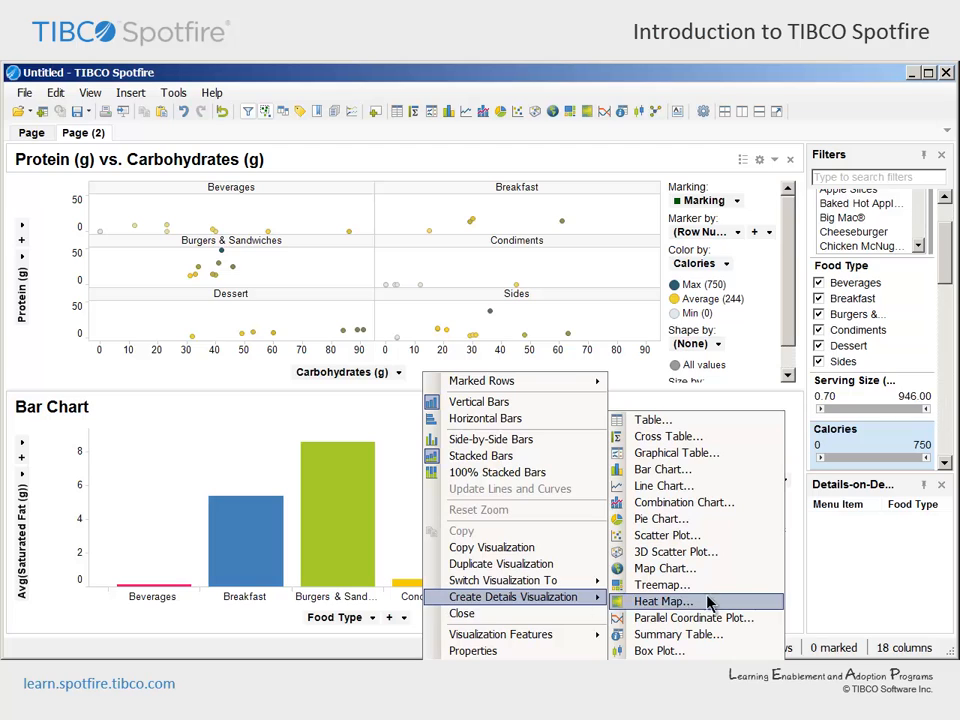
click(713, 471)
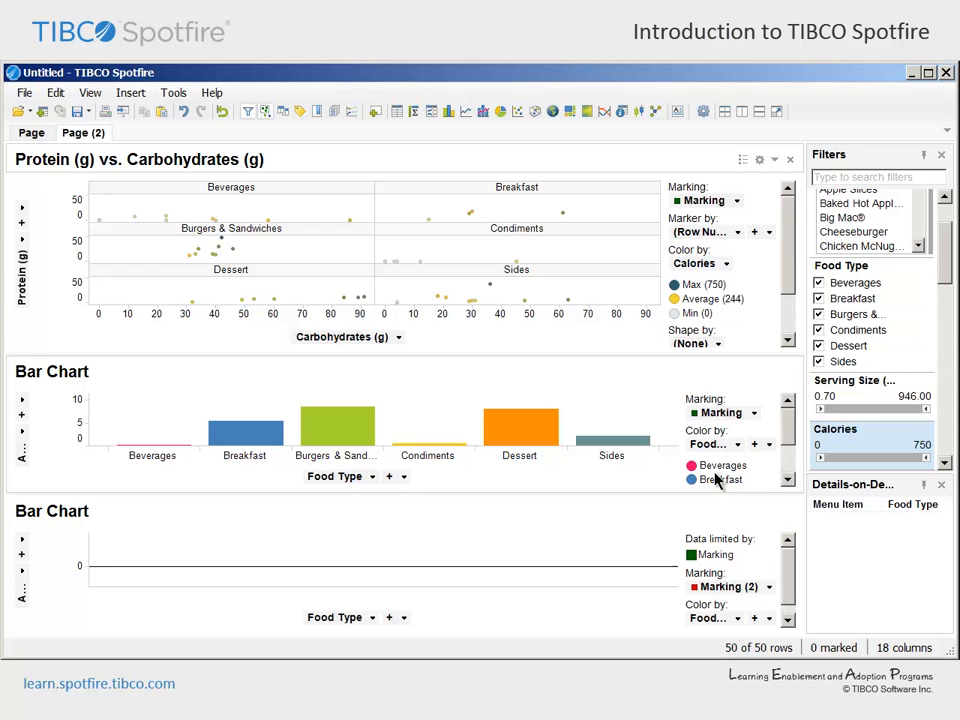
Show the Sum of Calories per Menu Item in the details bar chart, and mark the Dessert bar in the Food Type bar chart
click(372, 617)
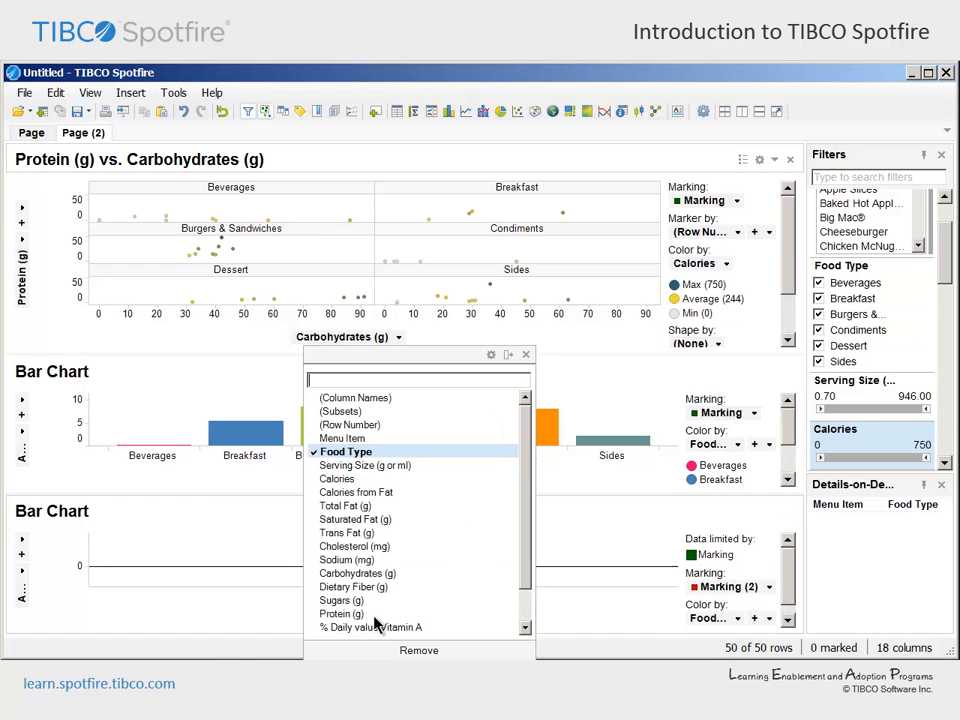
click(386, 440)
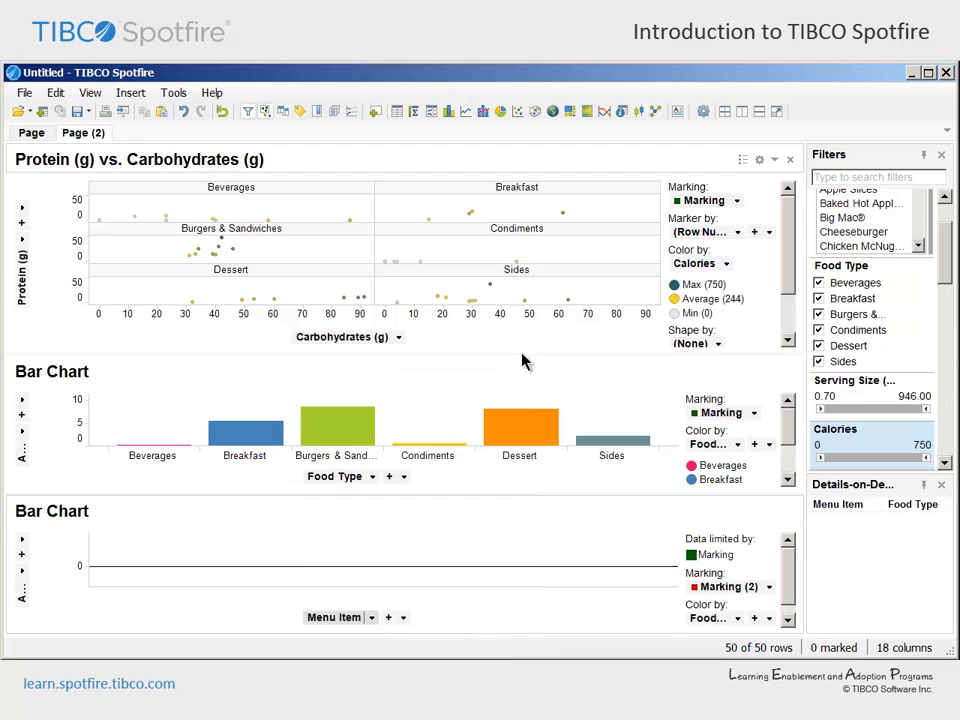
click(22, 578)
click(55, 452)
click(249, 353)
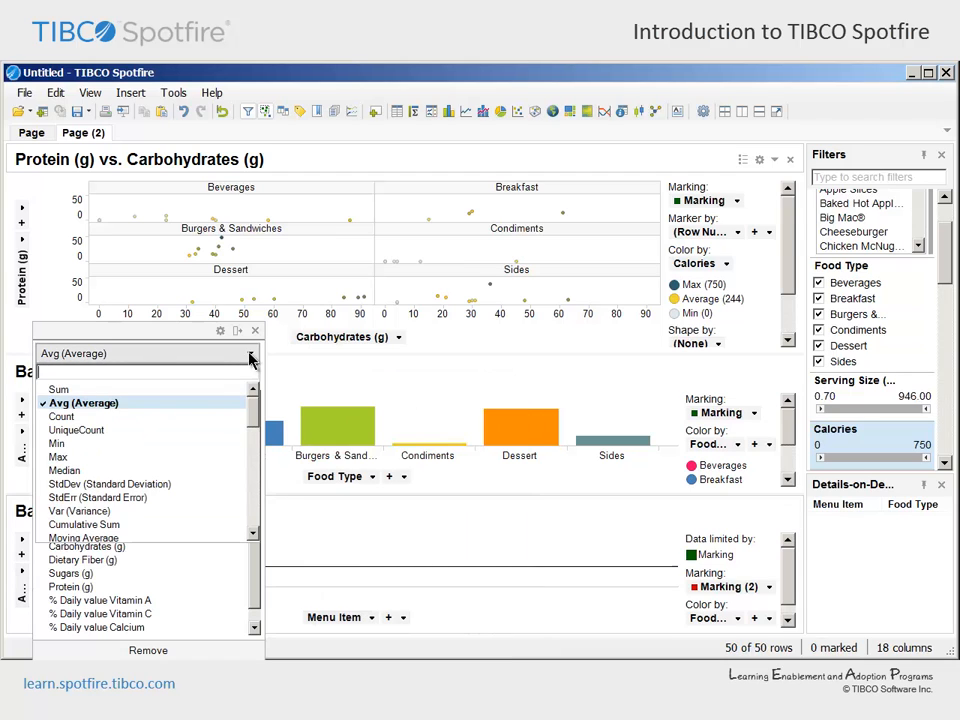
click(230, 388)
click(255, 330)
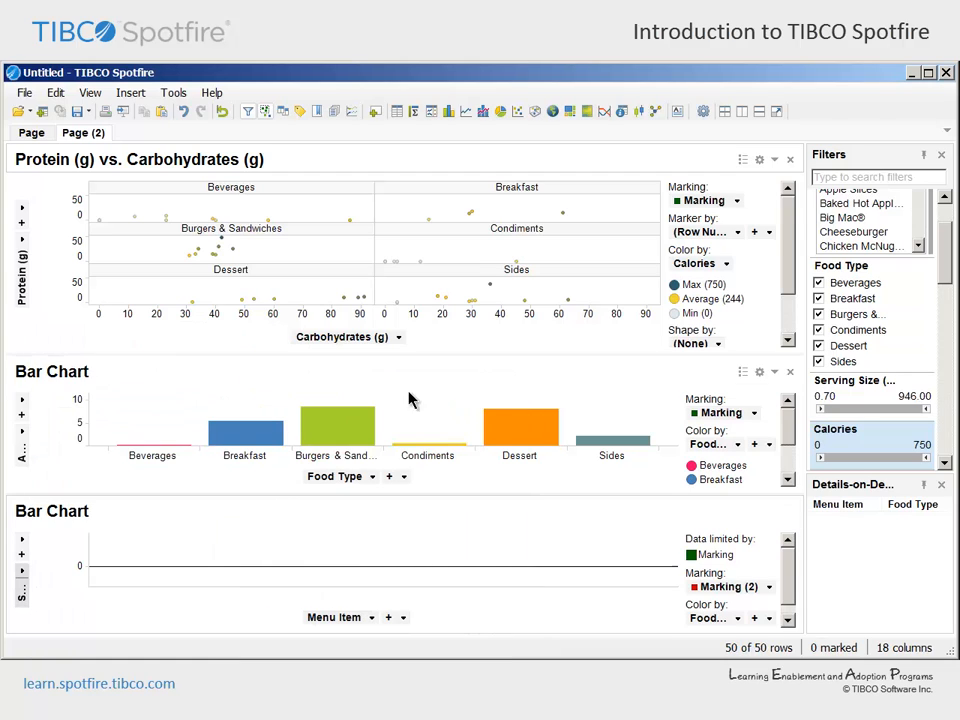
click(509, 432)
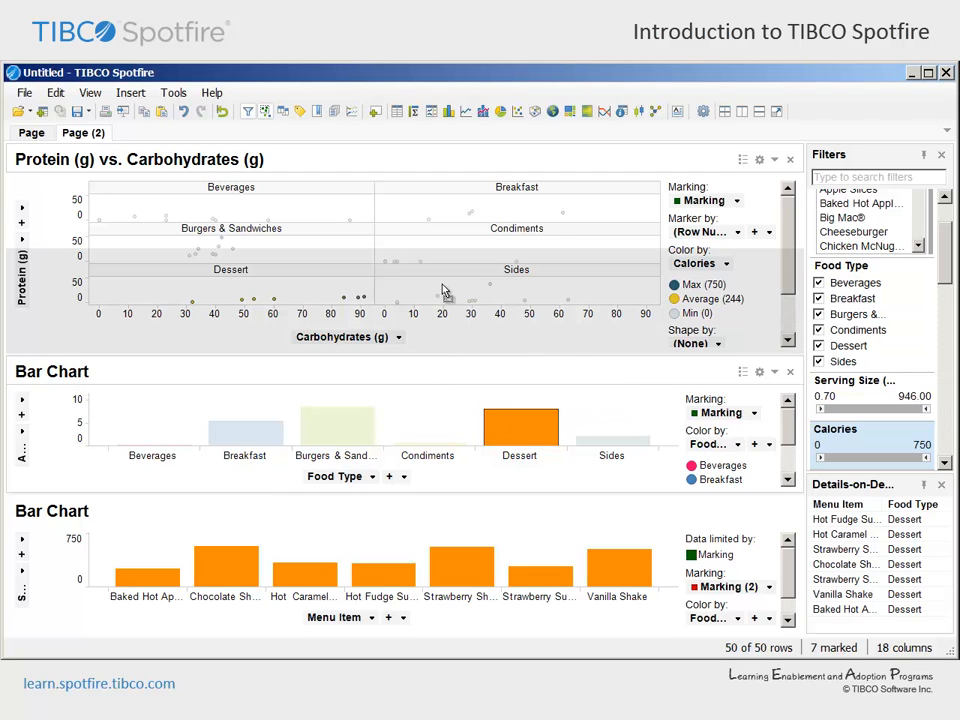
Rearrange the page with the Food Type bar chart above the scatter plot and the details bar chart beside the scatter plot
drag(445, 269, 445, 268)
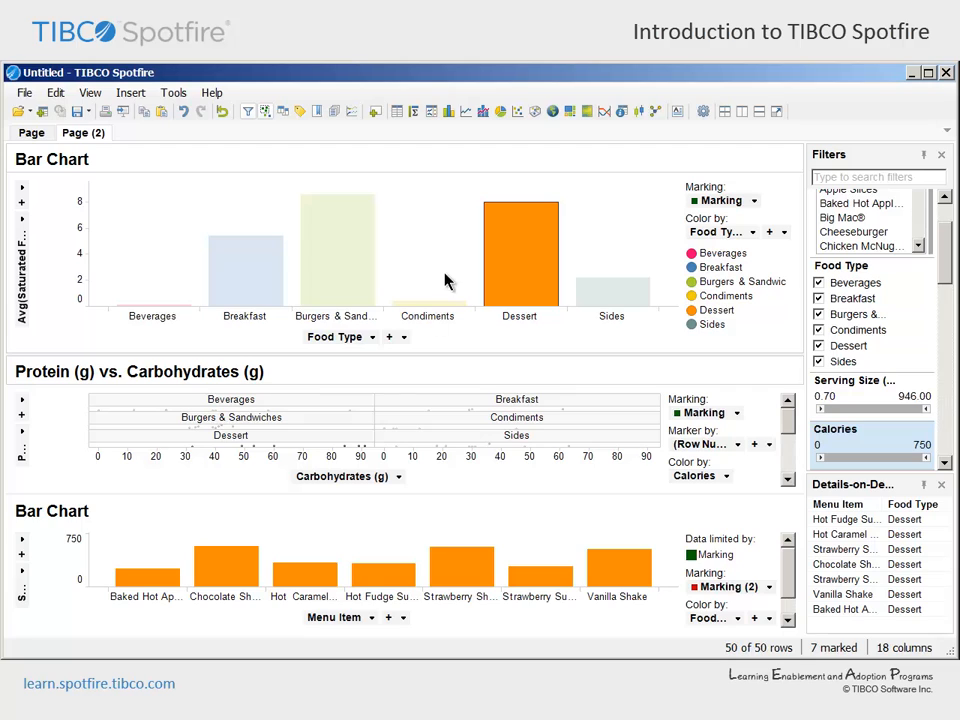
mouse_move(349, 518)
mouse_down()
mouse_move(489, 520)
mouse_move(450, 352)
mouse_move(628, 449)
mouse_up()
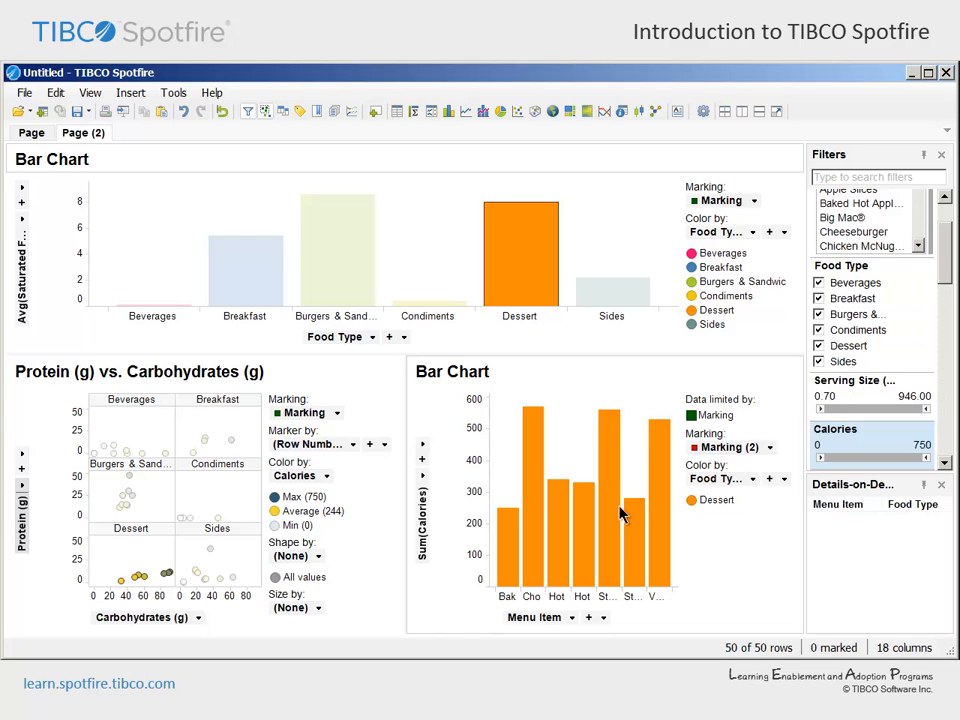
Use vertical labels on the Menu Item axis of the details bar chart and hide its legend
right_click(645, 600)
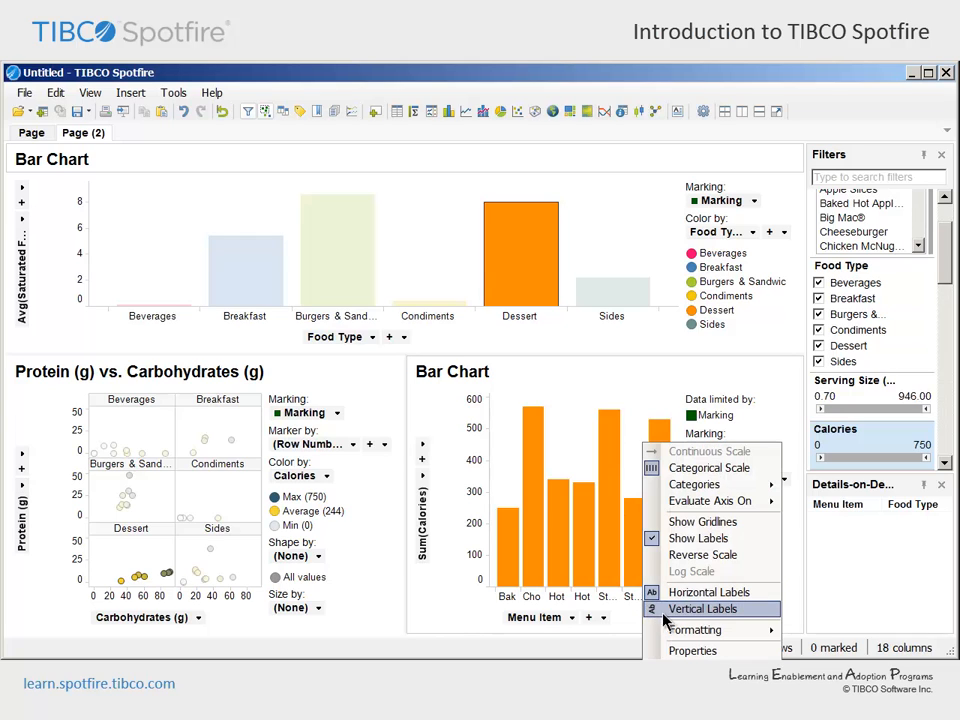
click(665, 609)
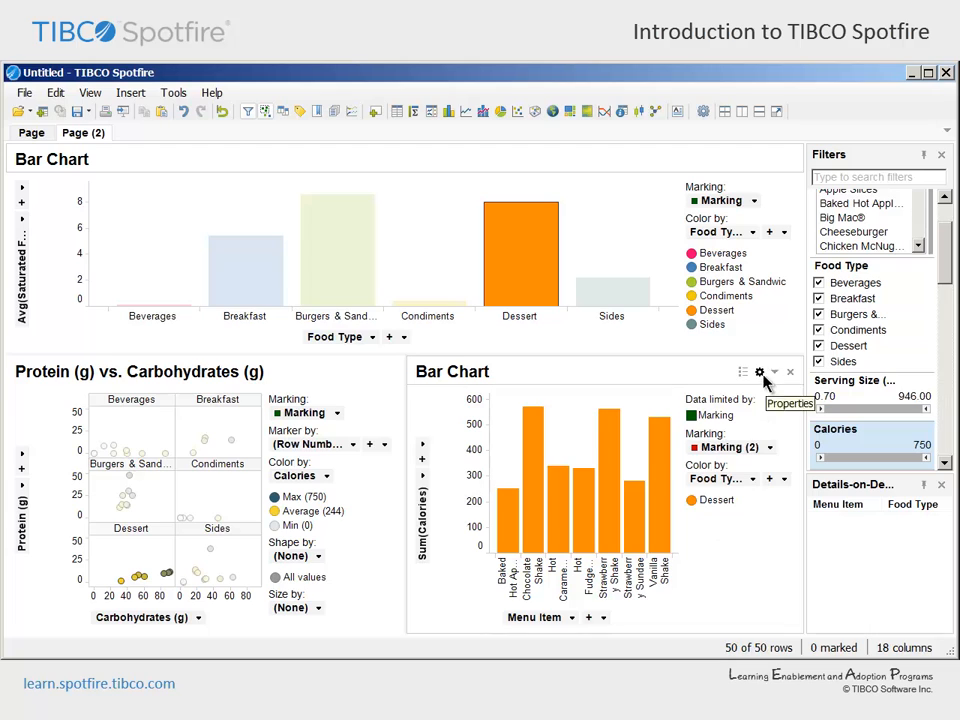
click(741, 371)
Mark the Breakfast, Burgers & Sandwiches and Dessert bars in the Food Type bar chart, then invert the marking
drag(191, 192, 591, 253)
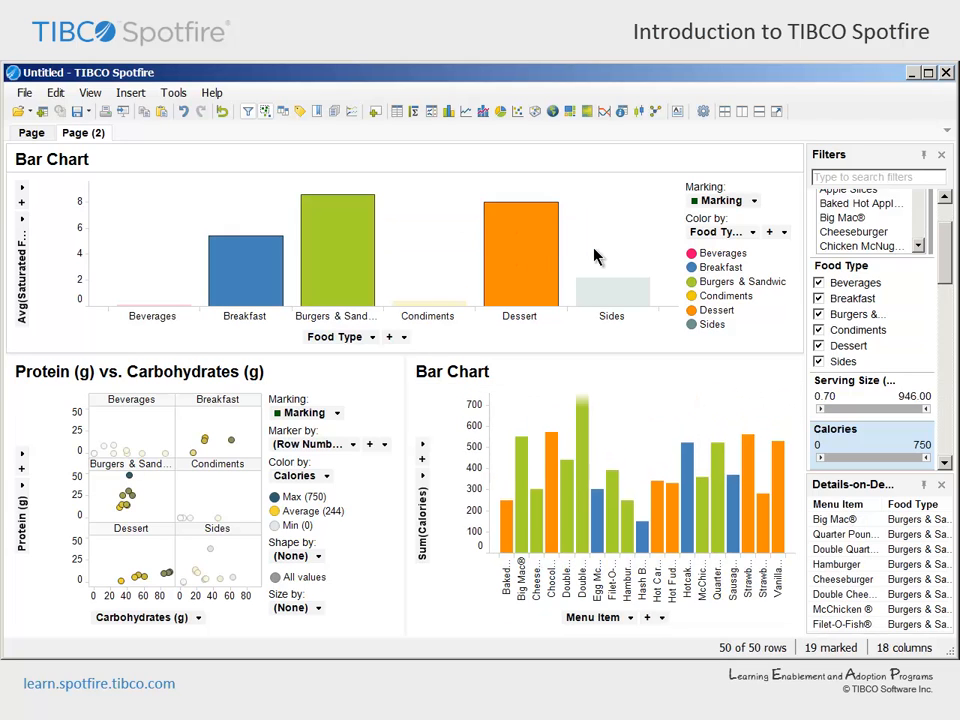
right_click(410, 228)
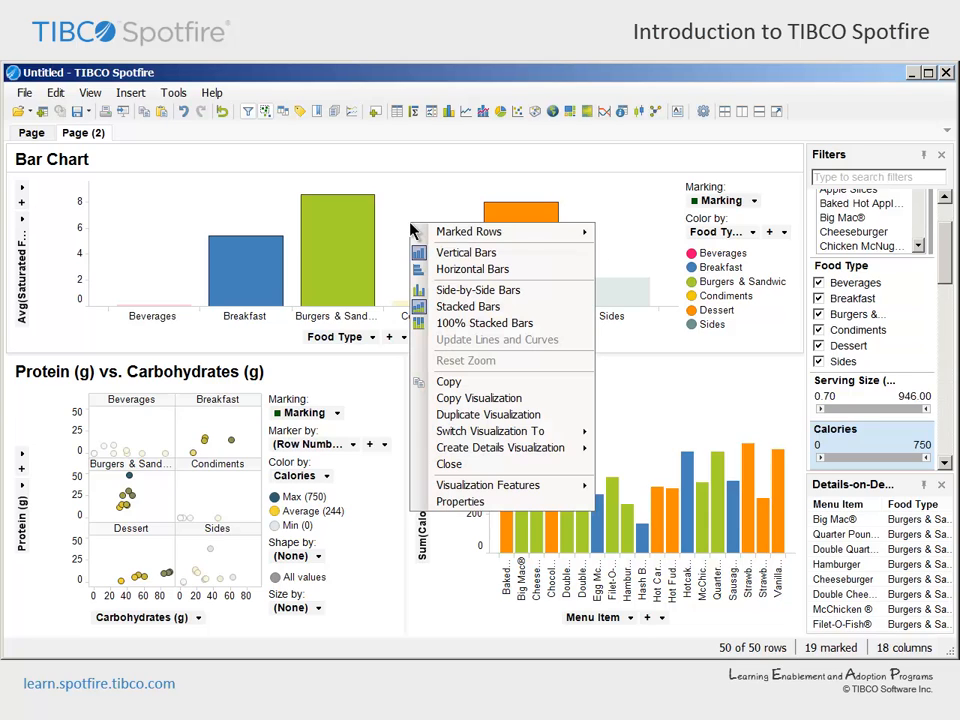
mouse_move(425, 233)
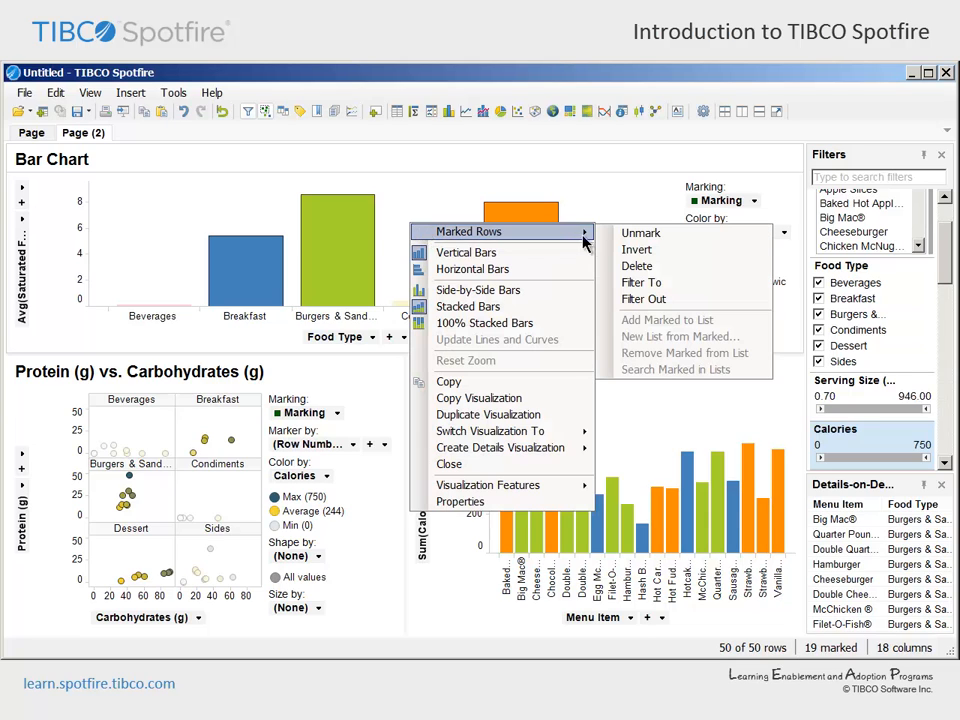
click(610, 250)
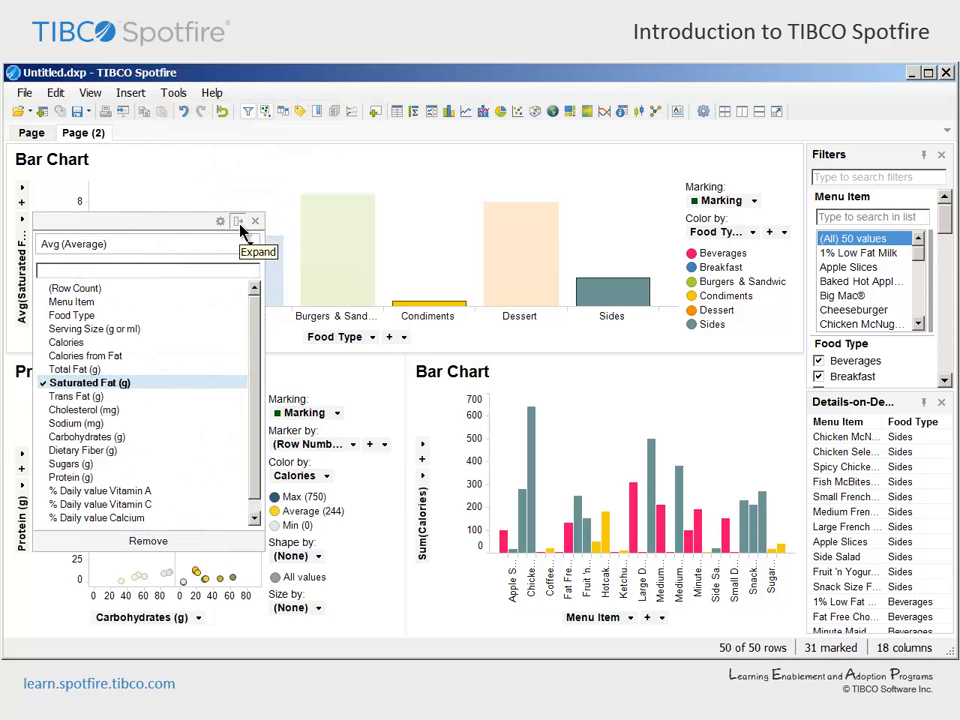
Expand the value axis settings of the Food Type bar chart to examine the available aggregation methods
click(238, 221)
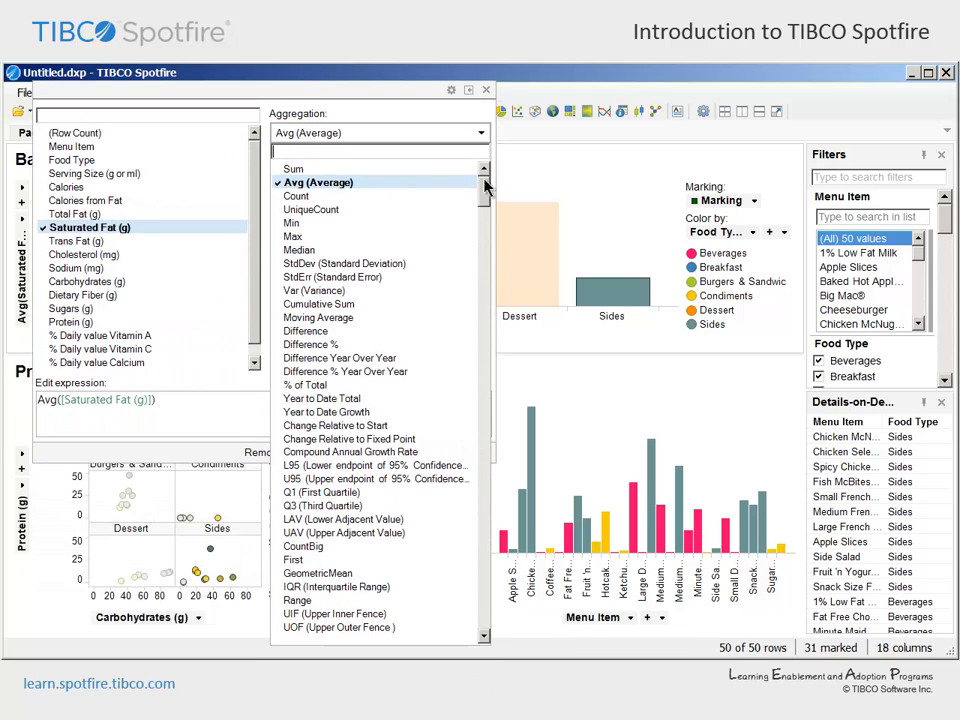